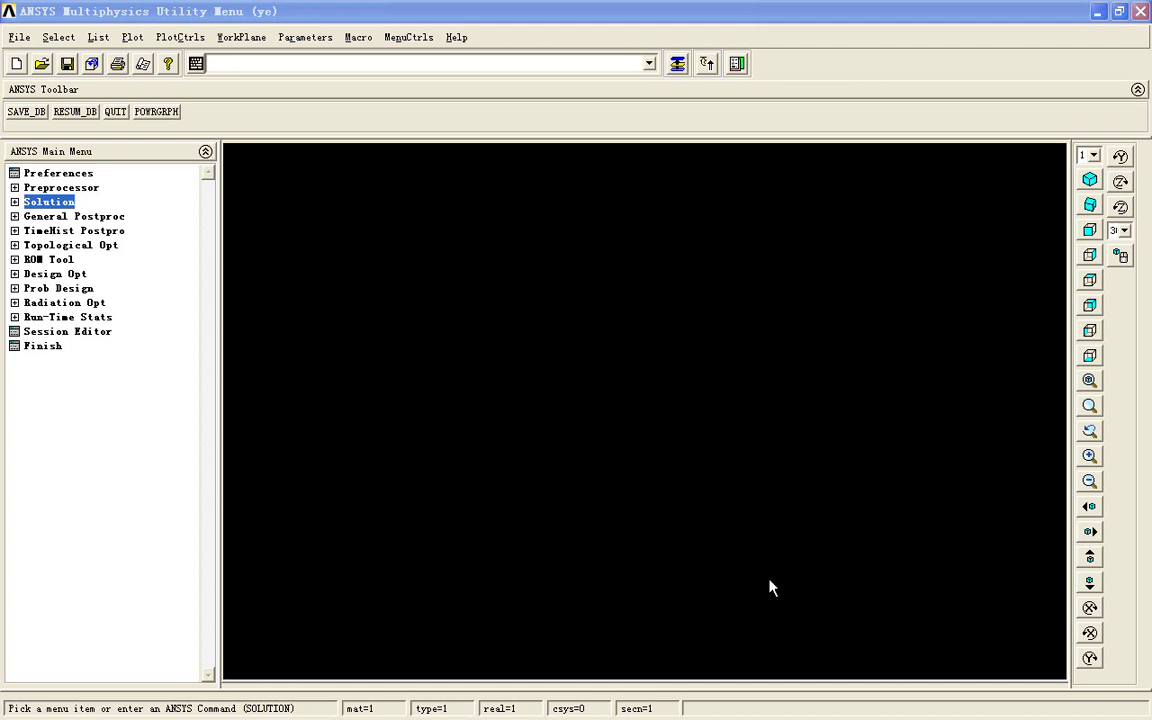
# Switch to VAMUCH Help to read the 2D Unit Cell example inputs: volume fraction 40, square length 1
pyautogui.hotkey('alt', 'Tab')
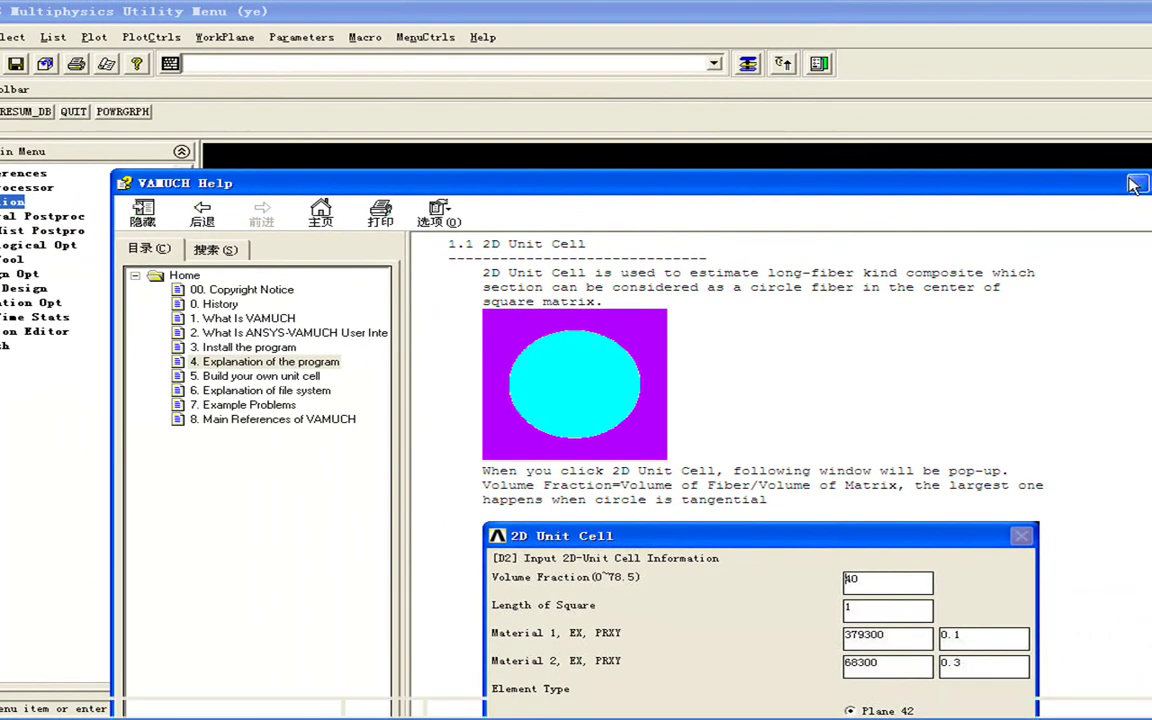
# Close VAMUCH Help and expand Preprocessor > UnitCell to list the 2D/3D unit cell commands
pyautogui.click(1132, 182)
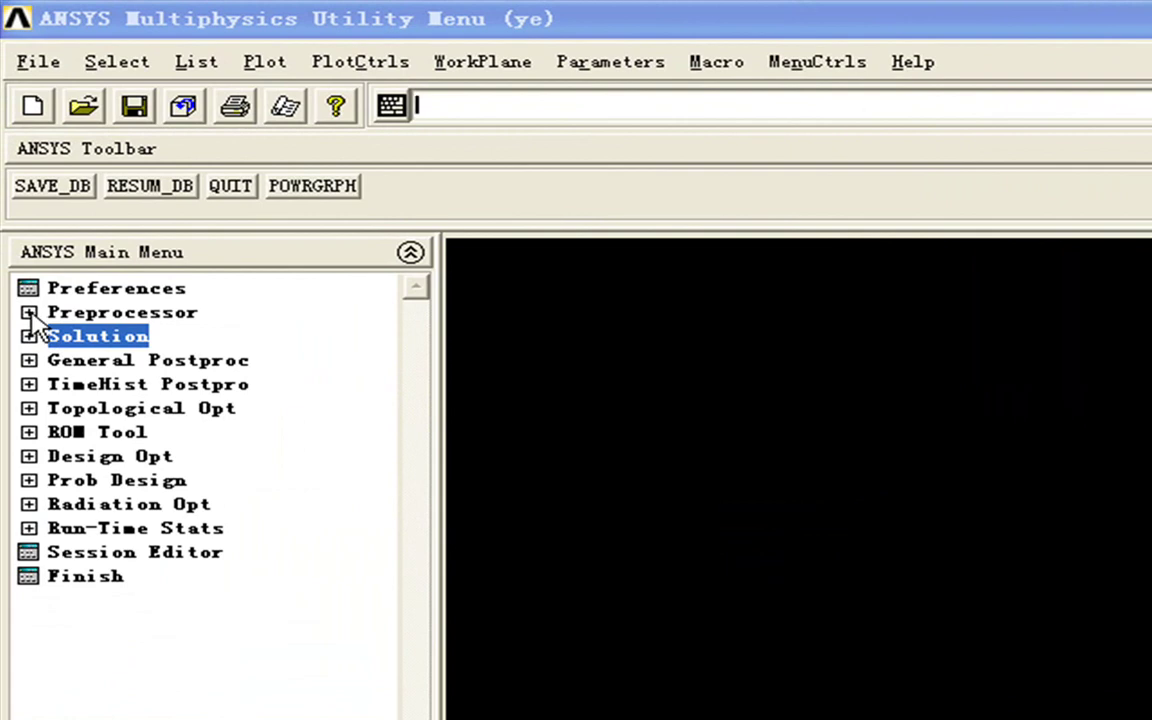
pyautogui.click(29, 313)
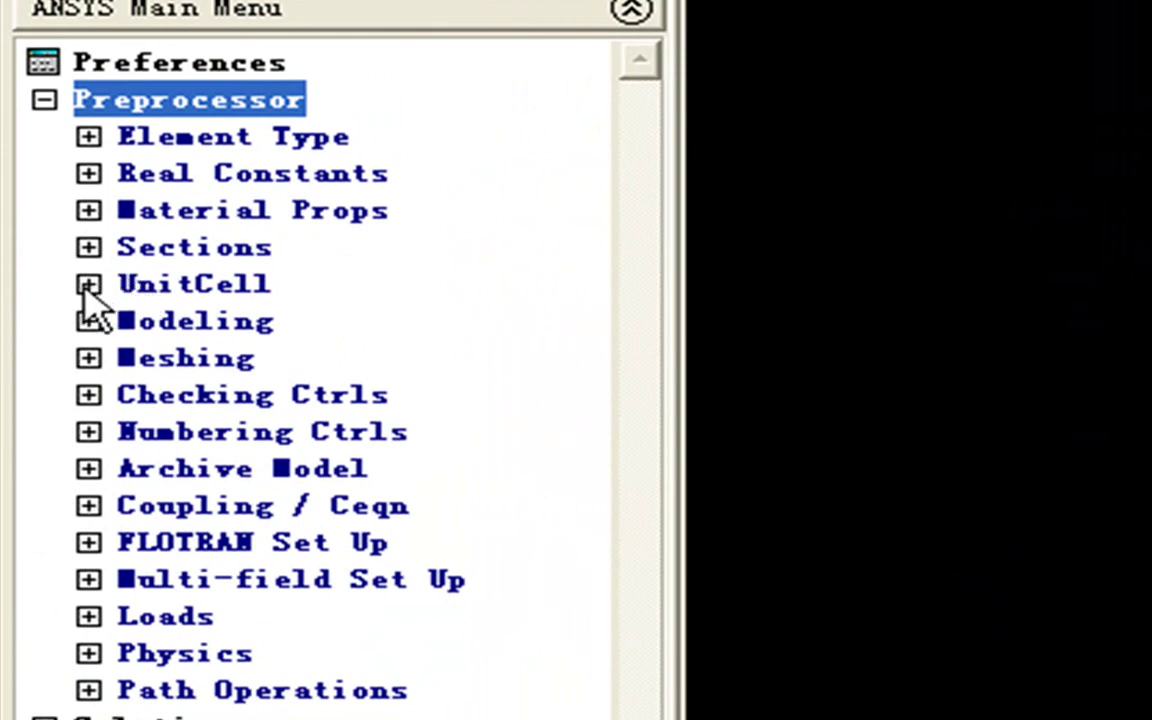
pyautogui.click(88, 287)
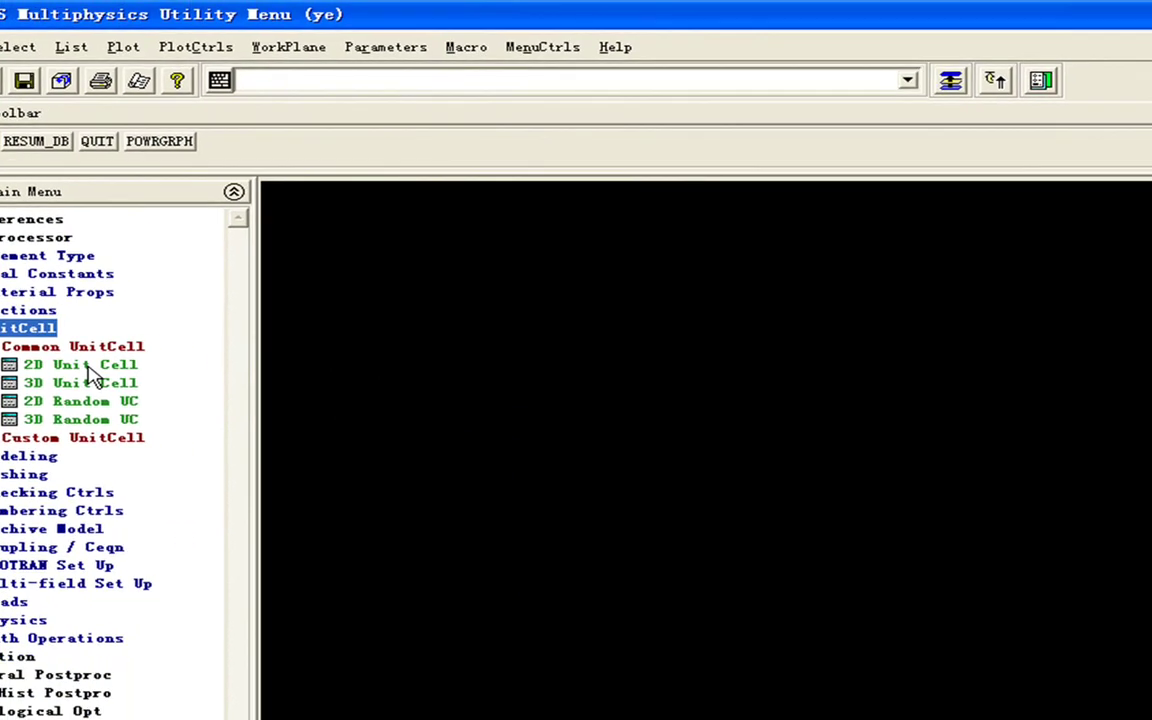
# Open the 2D Unit Cell form prefilled with volume fraction 40, square length 1 and Plane 42
pyautogui.click(88, 366)
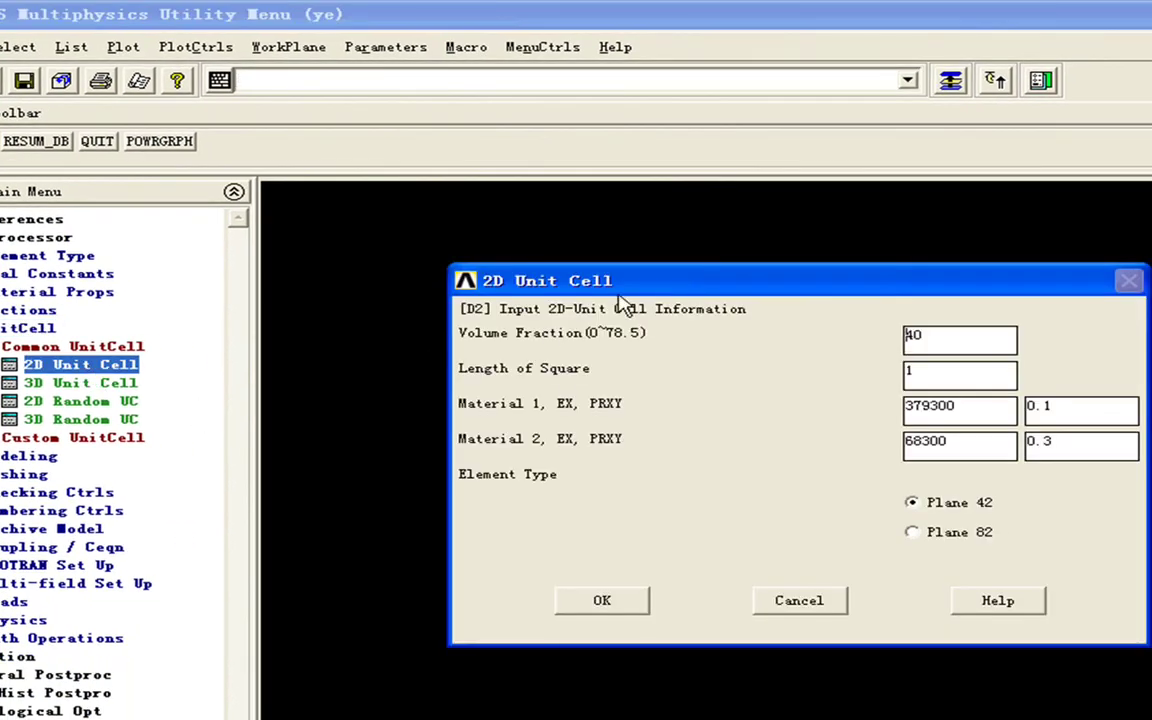
pyautogui.moveTo(575, 268); pyautogui.dragTo(571, 278)
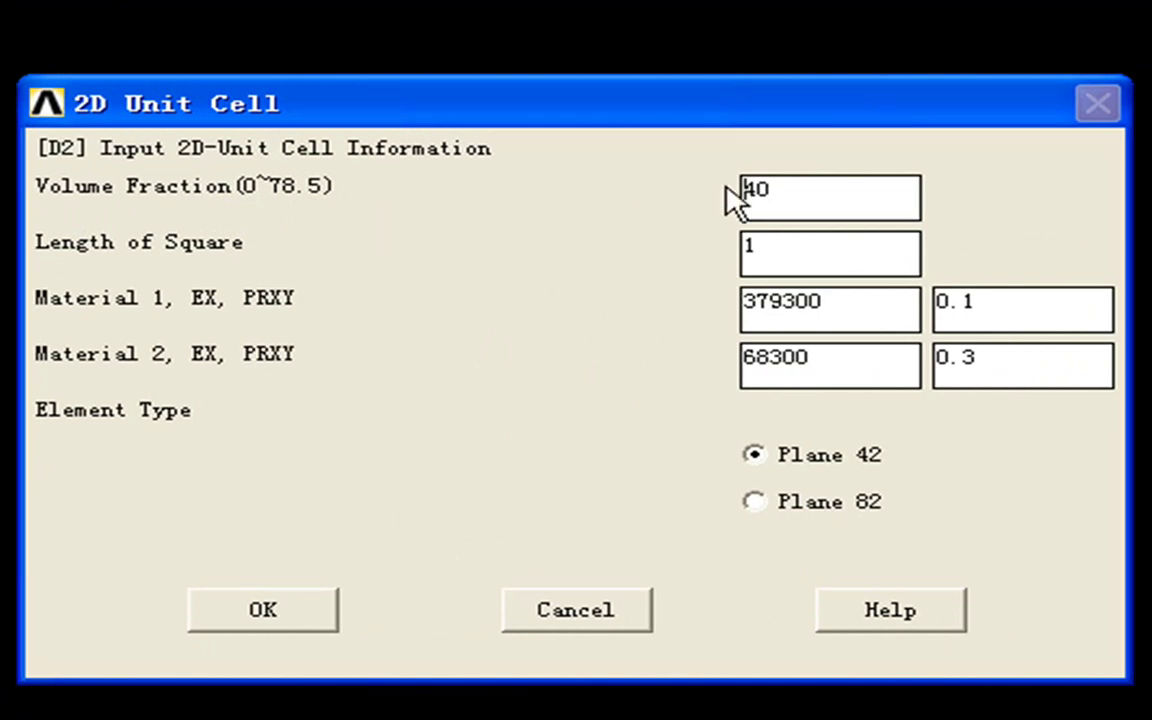
pyautogui.moveTo(795, 193); pyautogui.dragTo(735, 200)
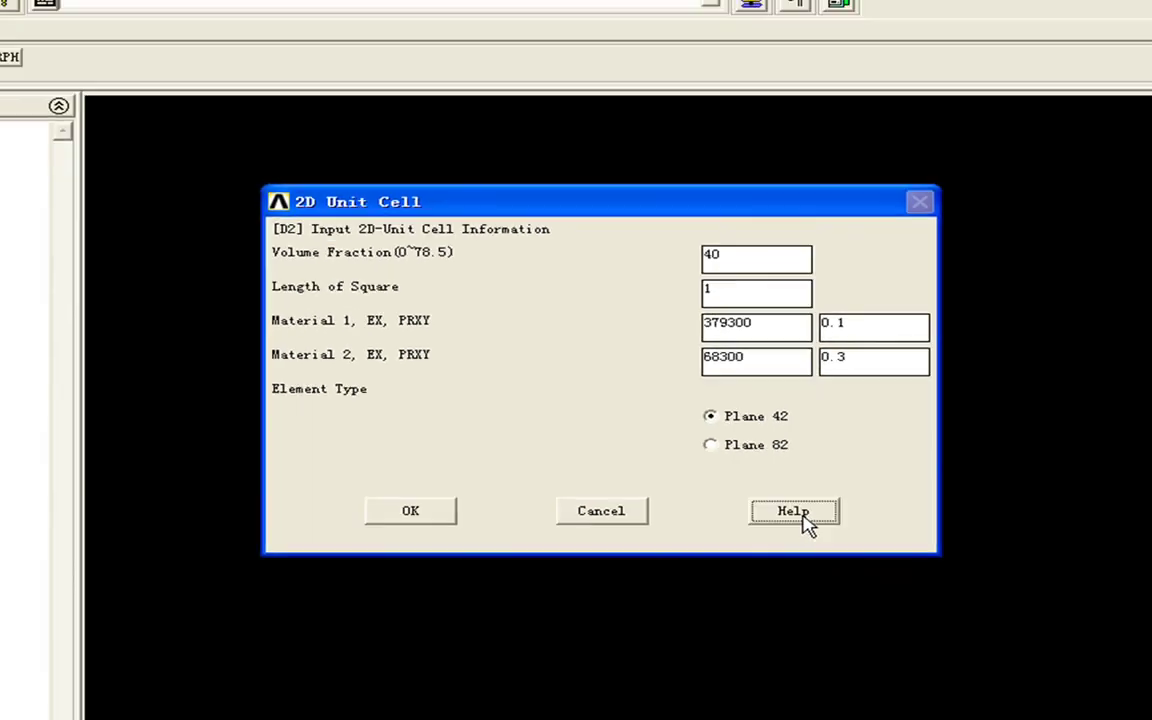
# View the VAMUCH Help home page from the 2D Unit Cell form, then close it
pyautogui.click(893, 604)
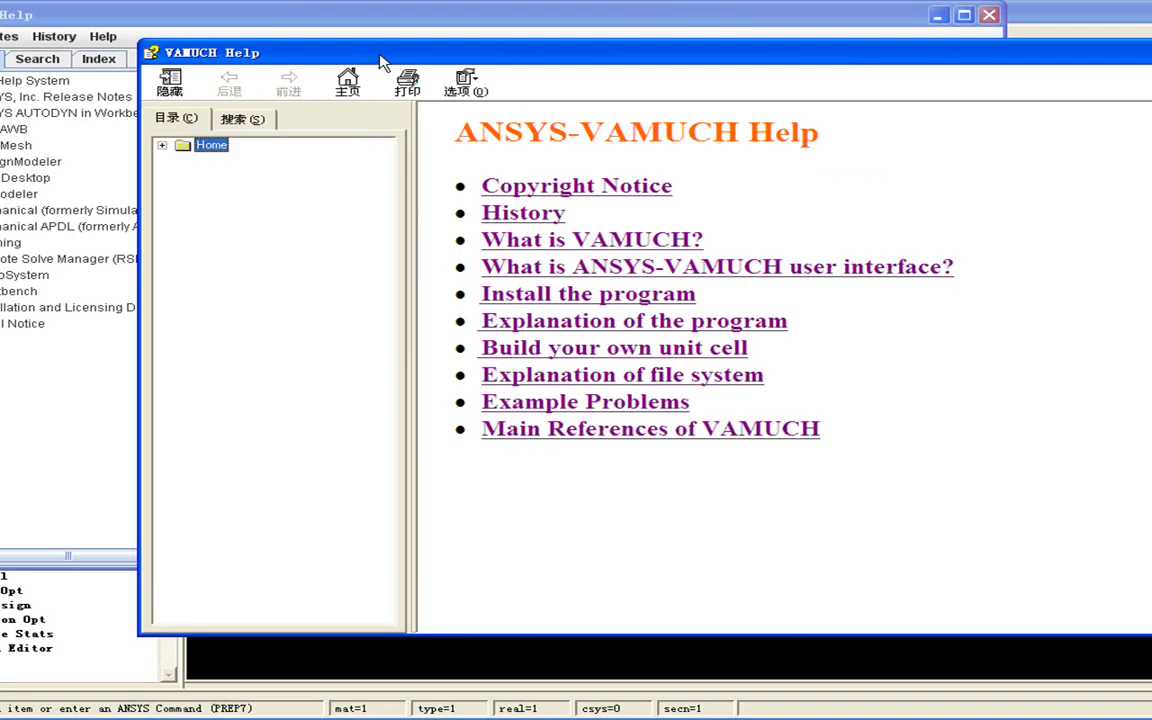
pyautogui.moveTo(380, 62); pyautogui.dragTo(354, 87)
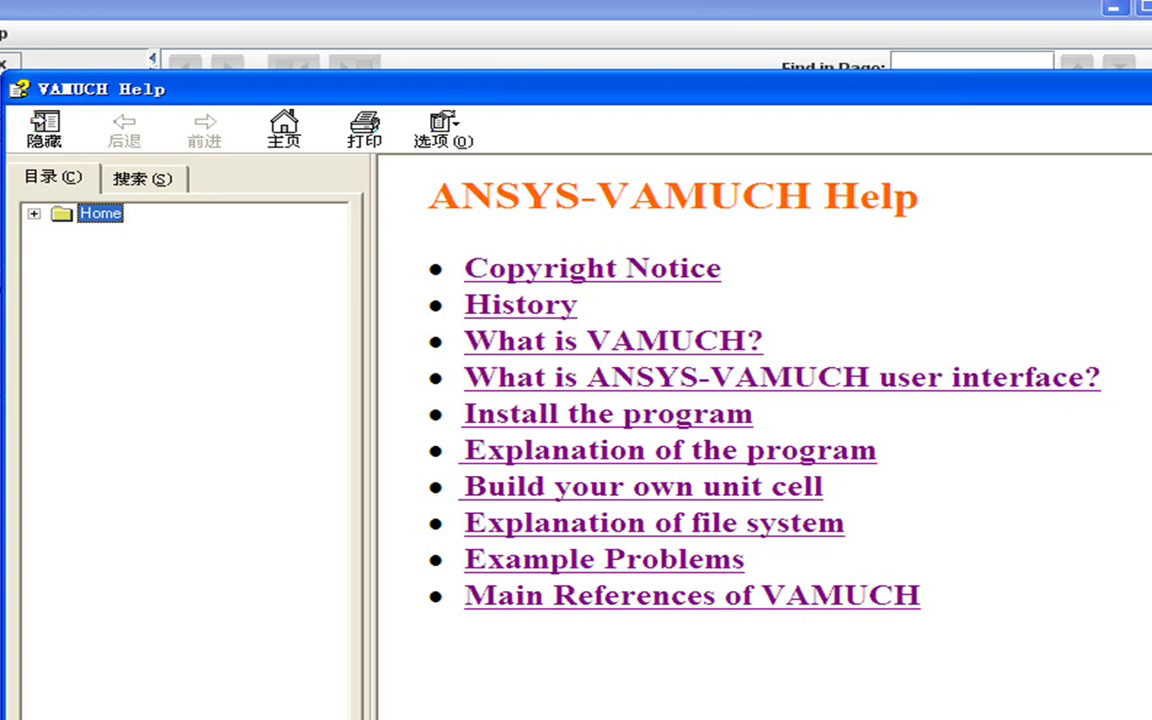
pyautogui.hotkey('alt', 'F4')
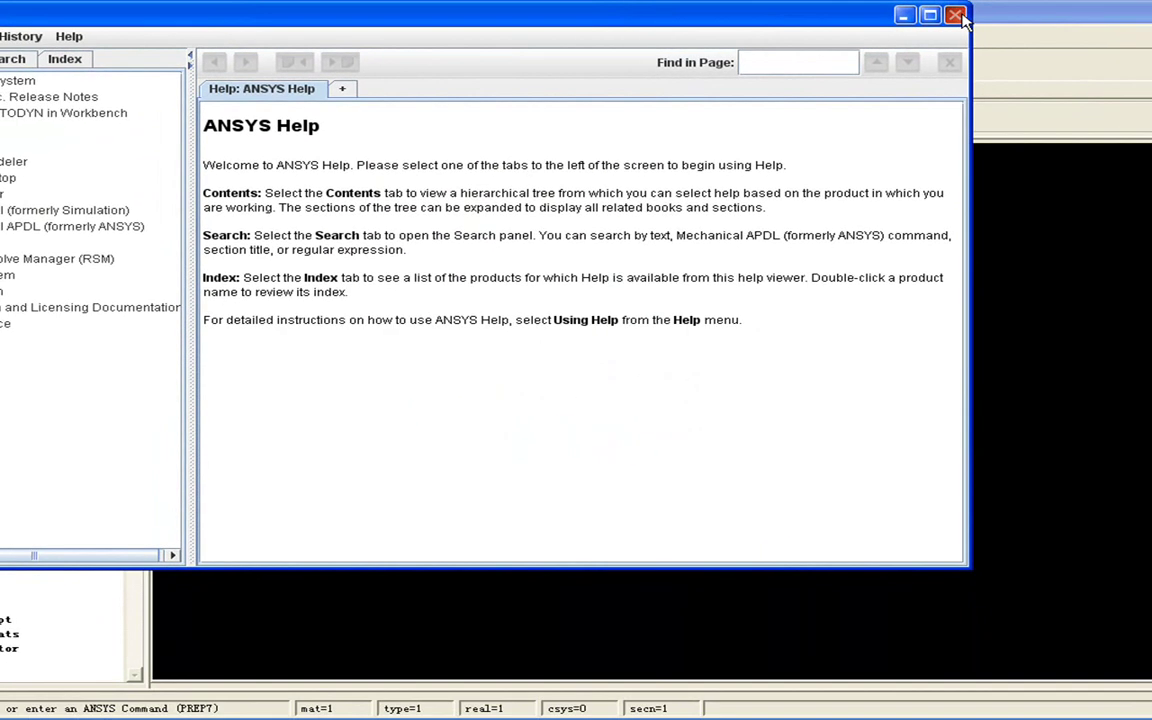
# Close ANSYS Help, accept the 2D Unit Cell settings to mesh the VF=40 cell, and expand Material Props
pyautogui.click(955, 16)
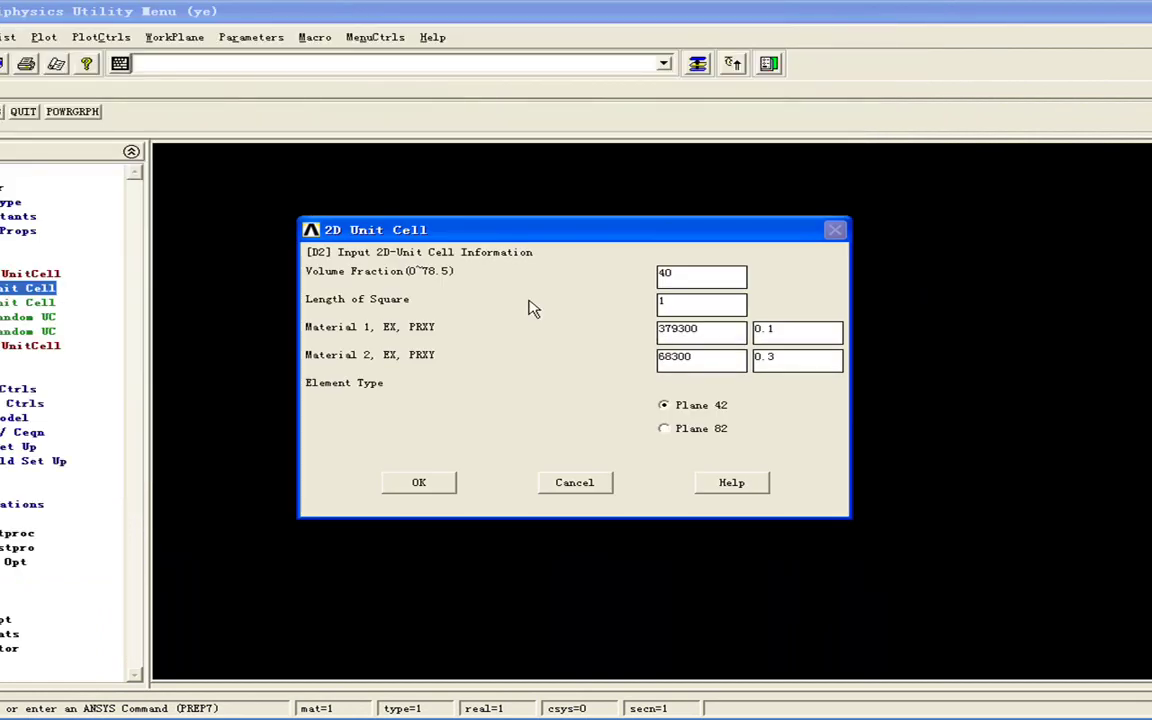
pyautogui.click(419, 484)
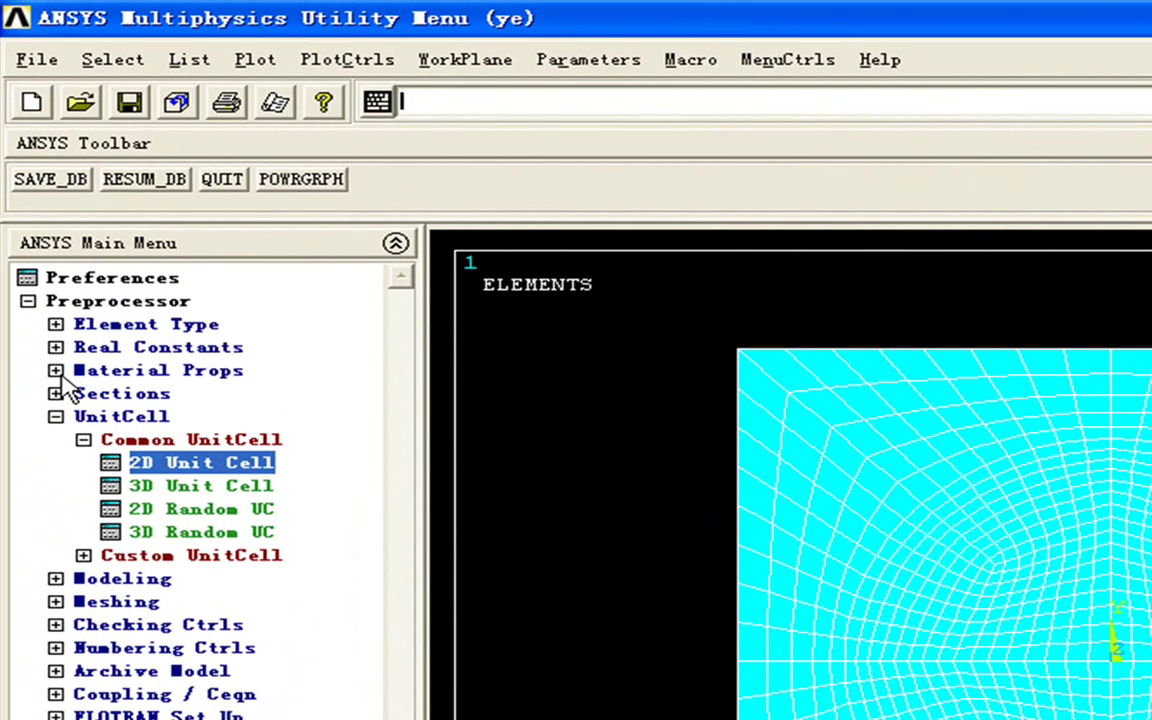
pyautogui.click(58, 371)
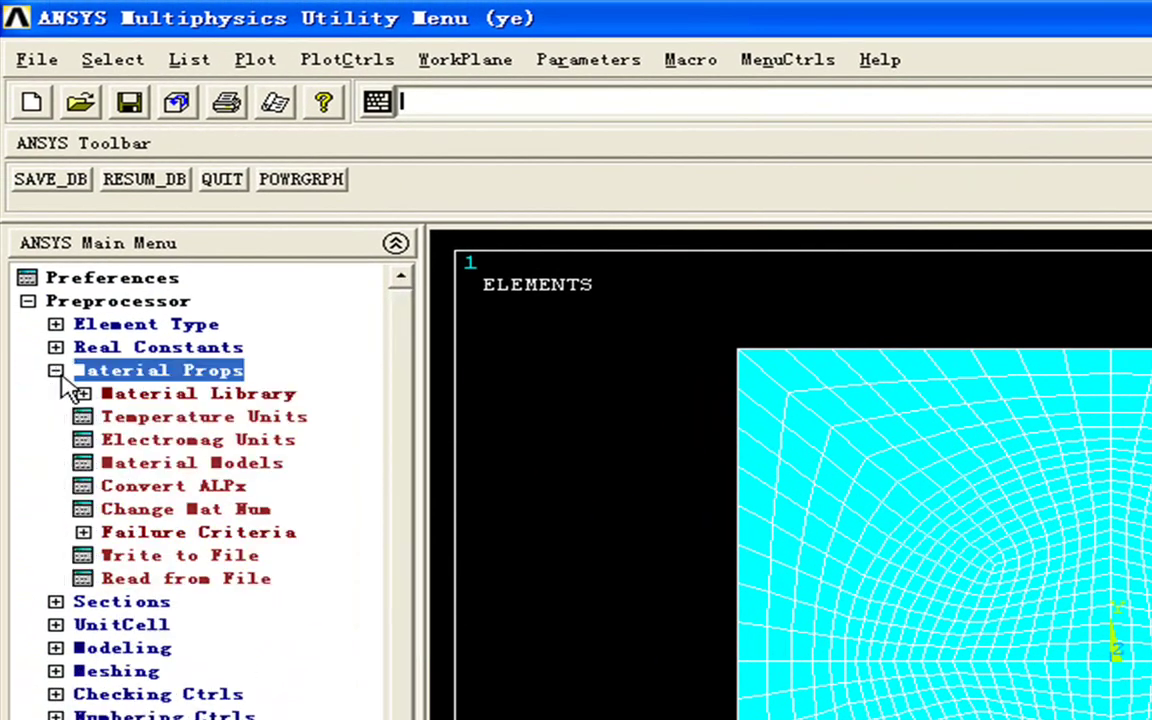
# In Material Models, view material 1's linear isotropic properties without changing them
pyautogui.click(123, 466)
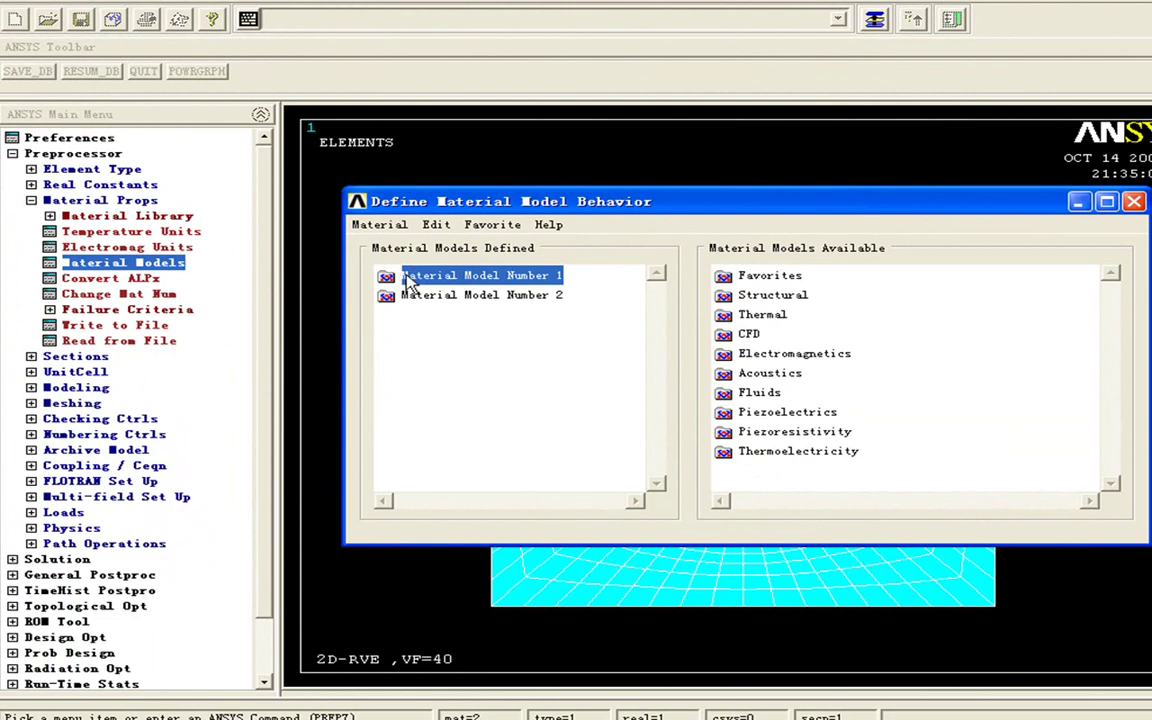
pyautogui.doubleClick(410, 277)
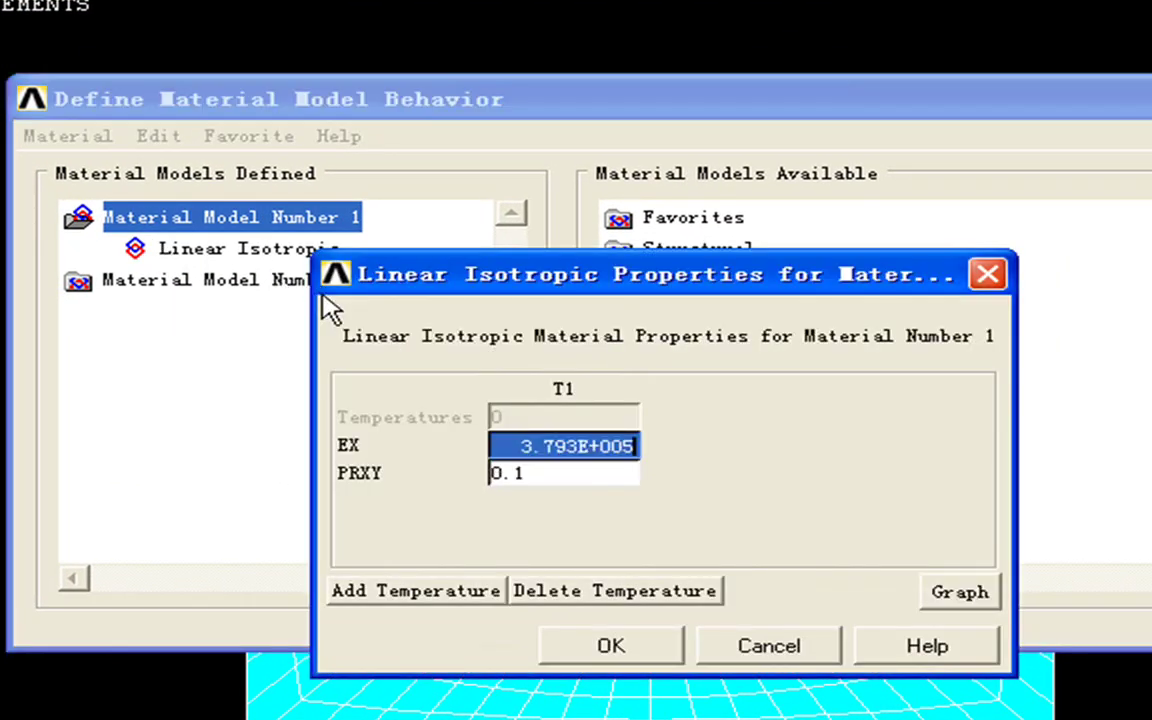
pyautogui.click(728, 648)
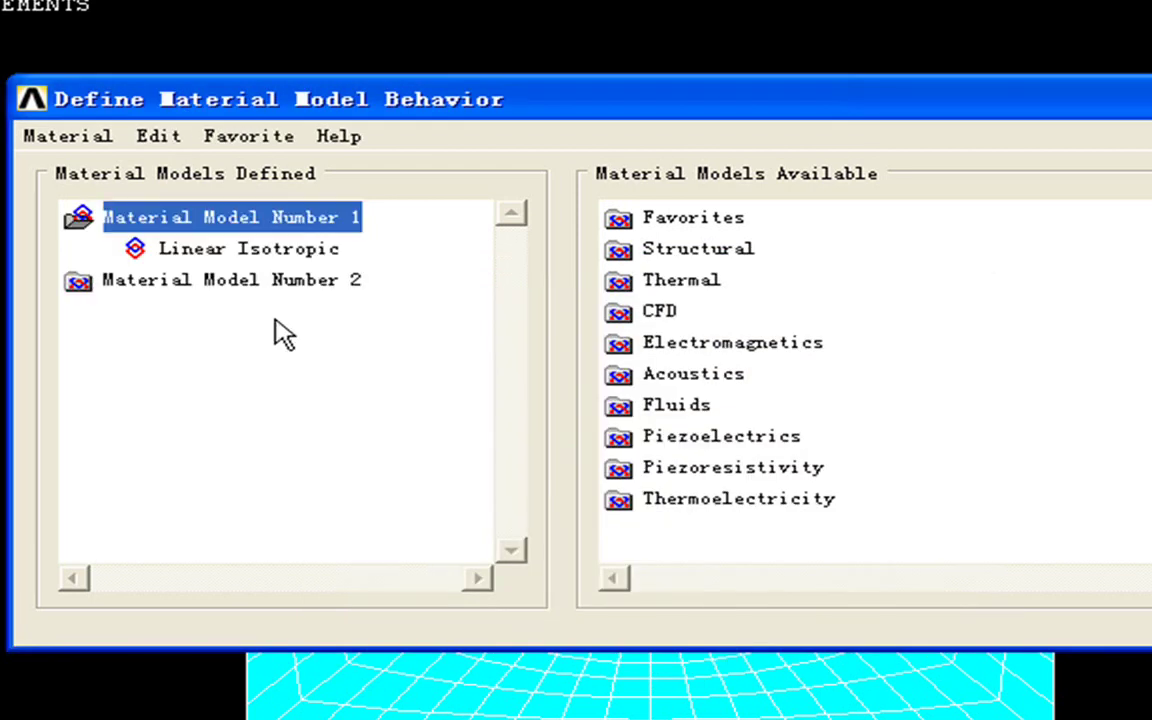
pyautogui.doubleClick(116, 217)
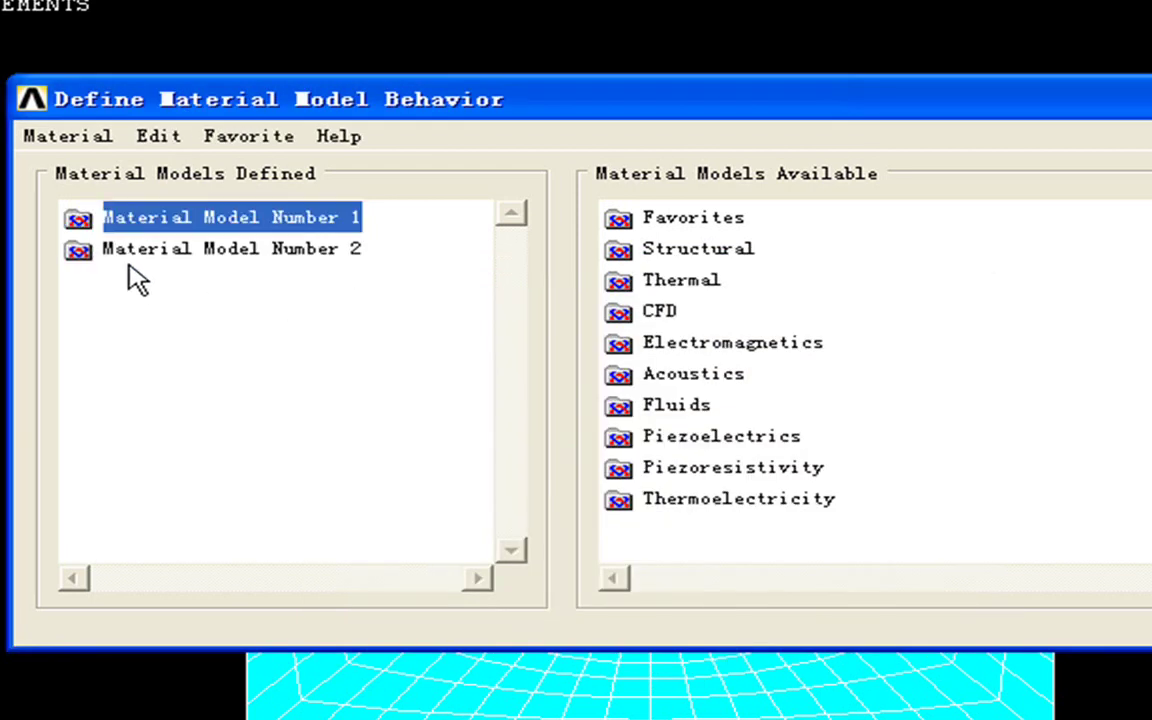
# Review material 2's linear isotropic EX/PRXY values unchanged and collapse it
pyautogui.doubleClick(132, 252)
pyautogui.doubleClick(205, 288)
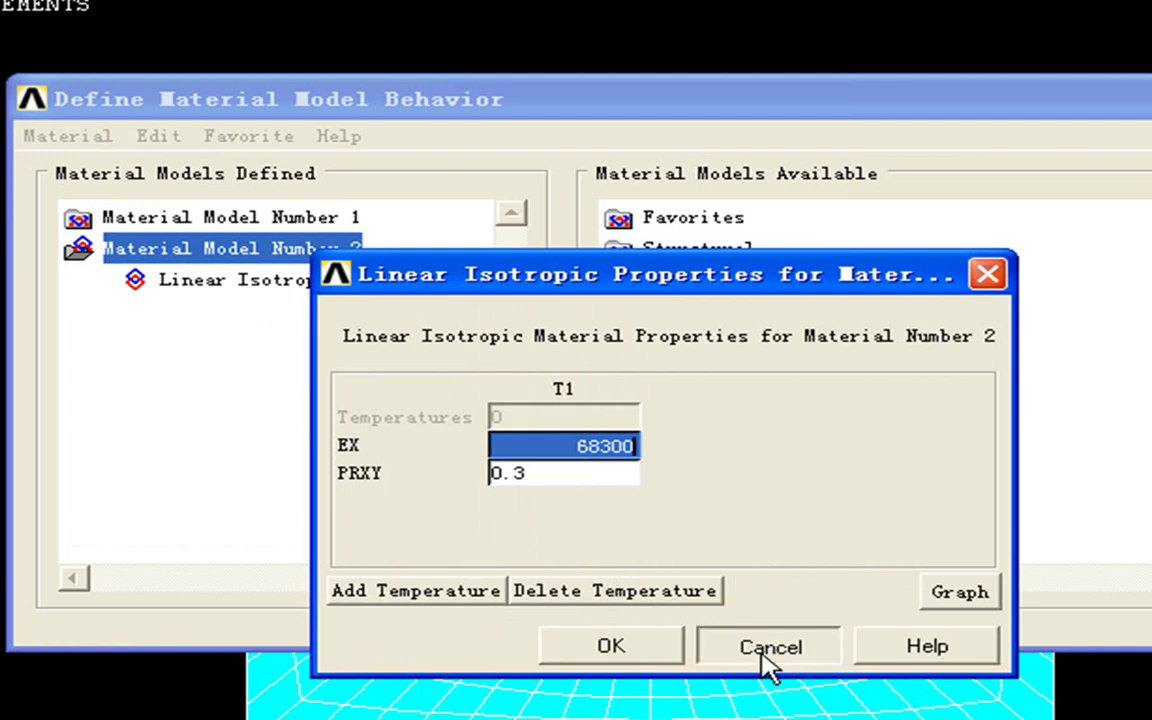
pyautogui.click(766, 663)
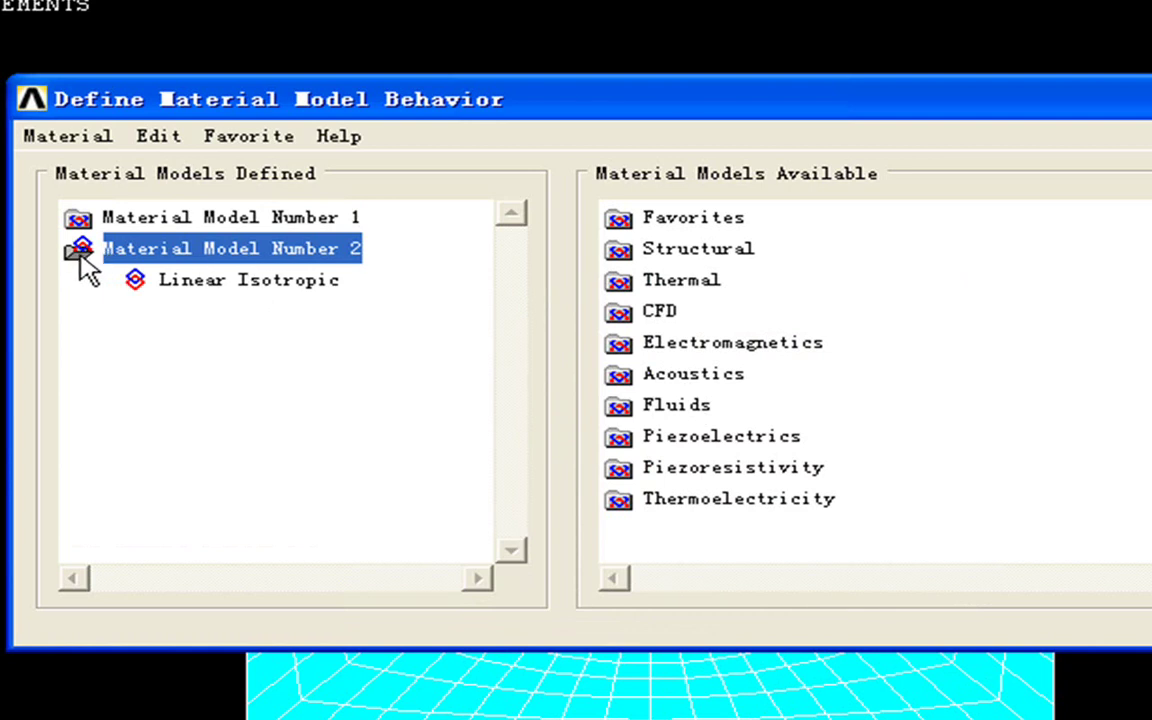
pyautogui.doubleClick(78, 252)
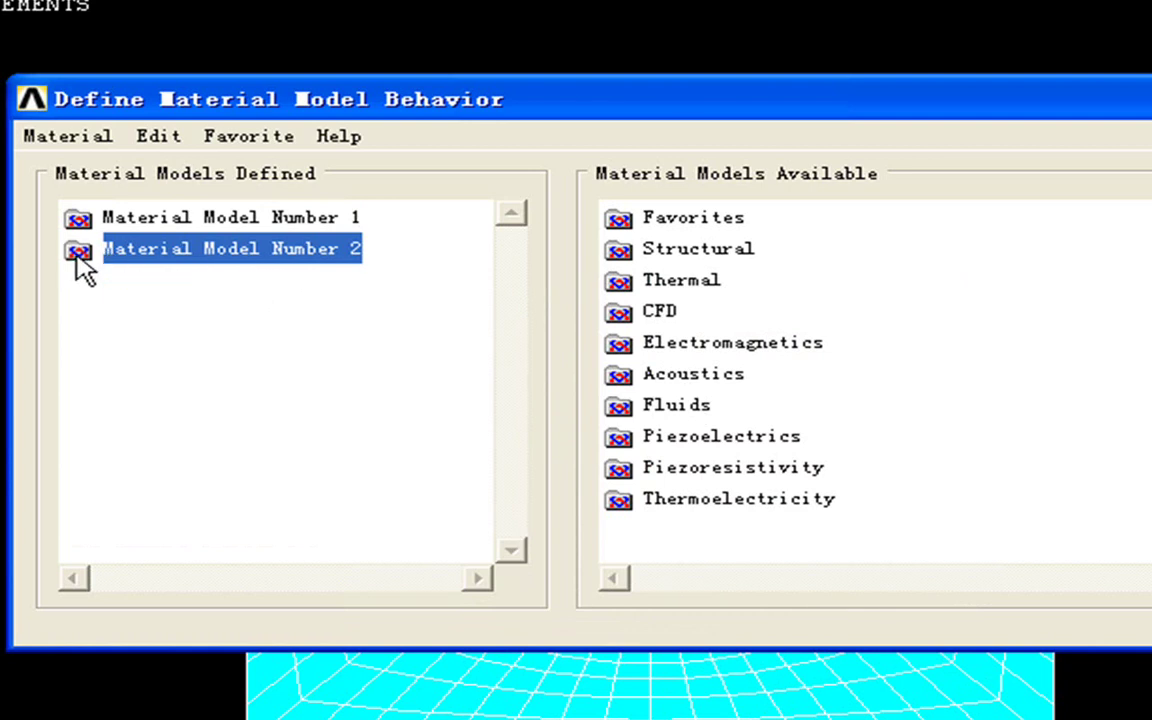
# Expand Structural > Linear > Elastic in the available material models list
pyautogui.doubleClick(620, 255)
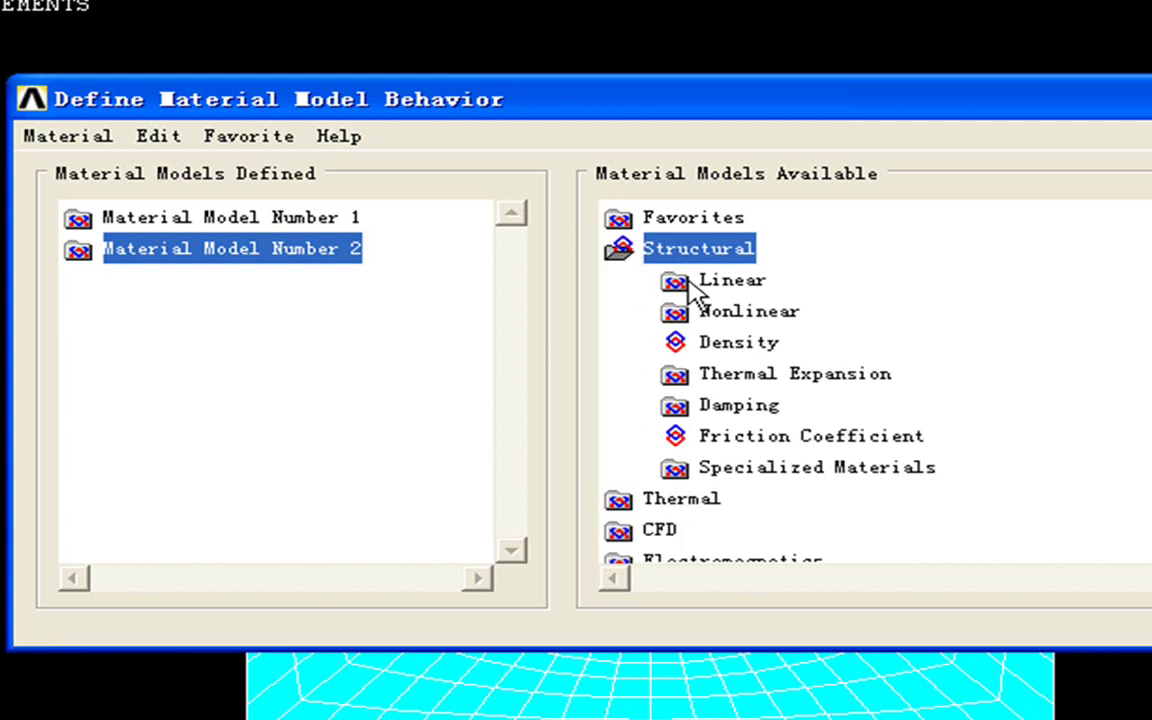
pyautogui.doubleClick(684, 290)
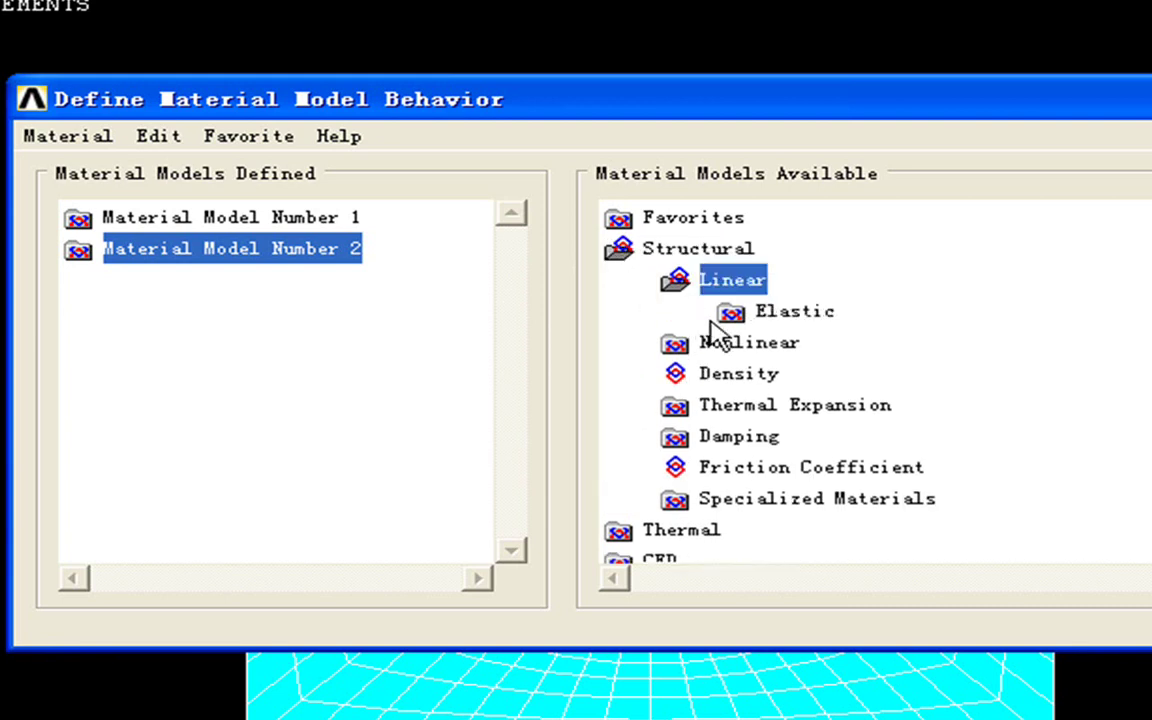
pyautogui.click(735, 316)
pyautogui.doubleClick(735, 316)
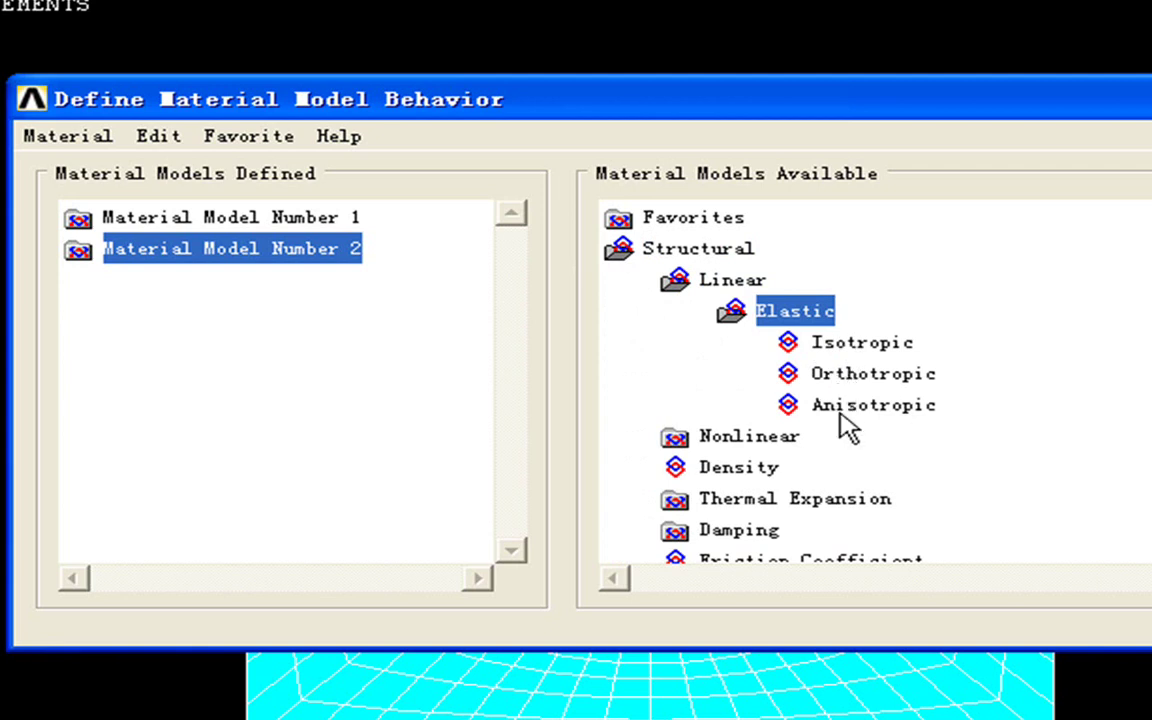
# View material 2's Orthotropic and Anisotropic elastic forms and cancel both without changes
pyautogui.doubleClick(848, 380)
pyautogui.doubleClick(582, 372)
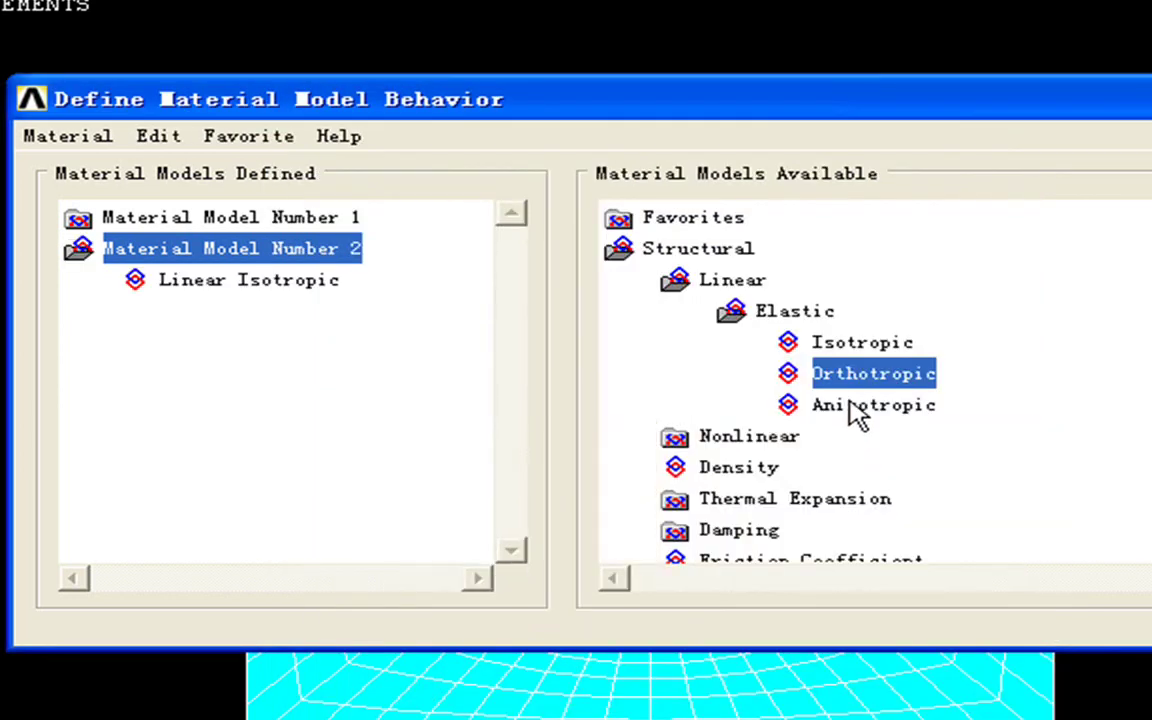
pyautogui.click(851, 408)
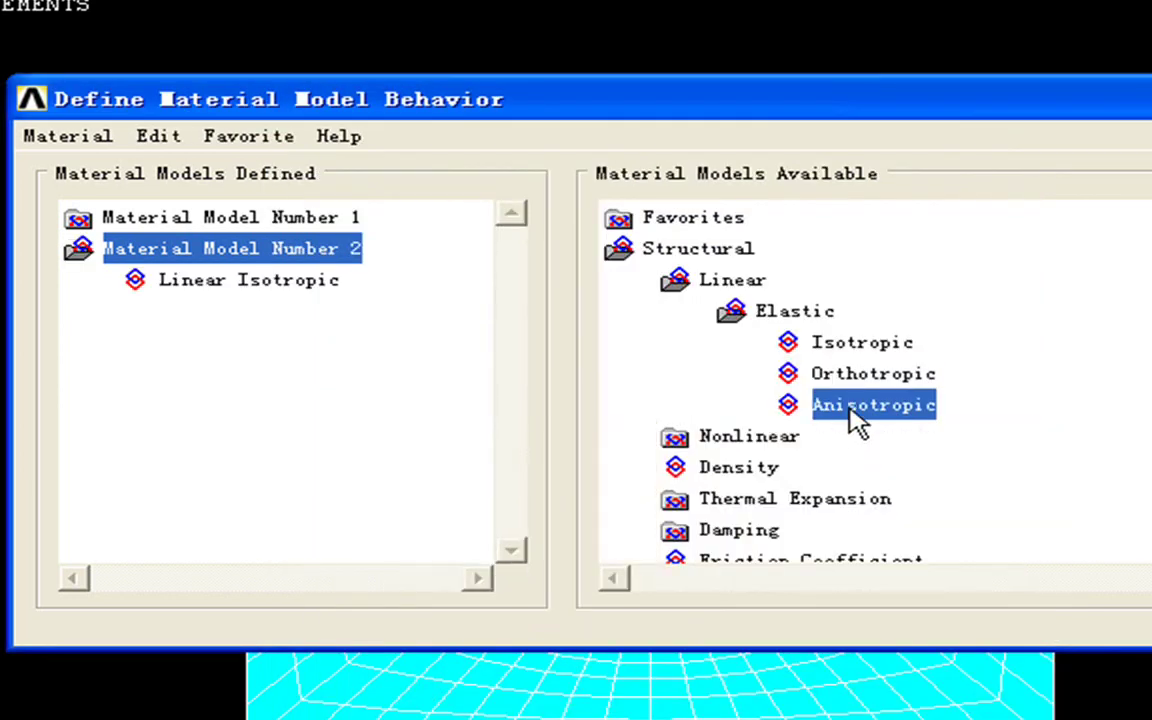
pyautogui.doubleClick(851, 408)
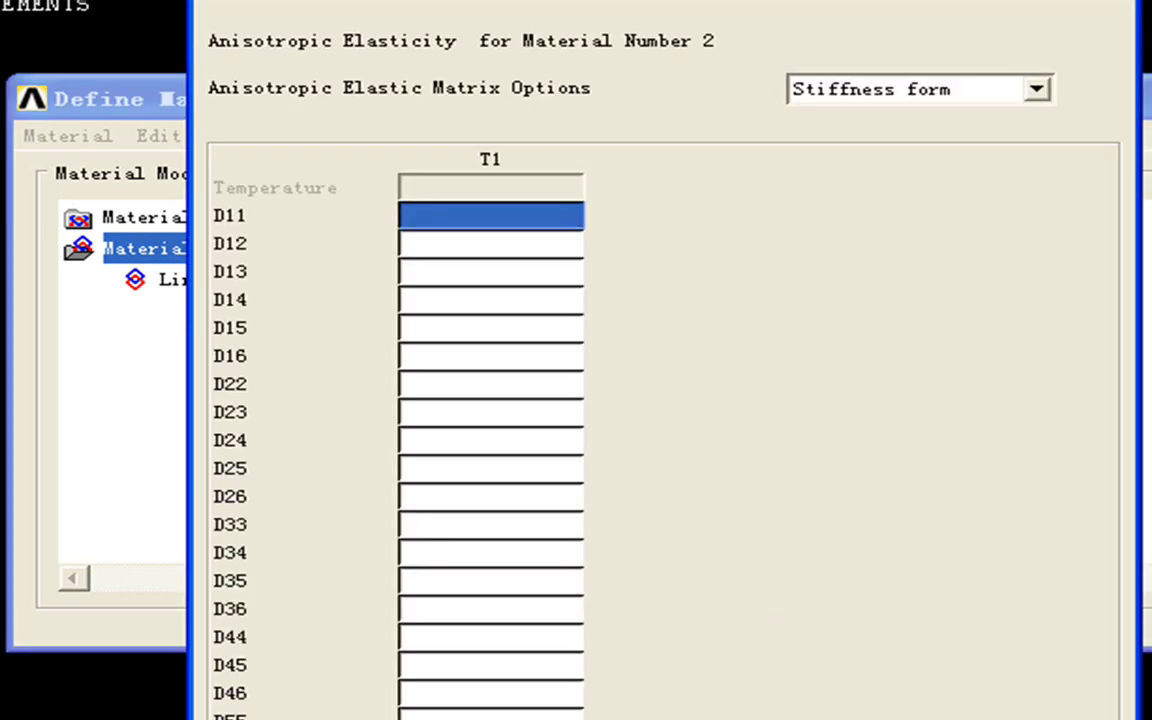
pyautogui.press('Escape')
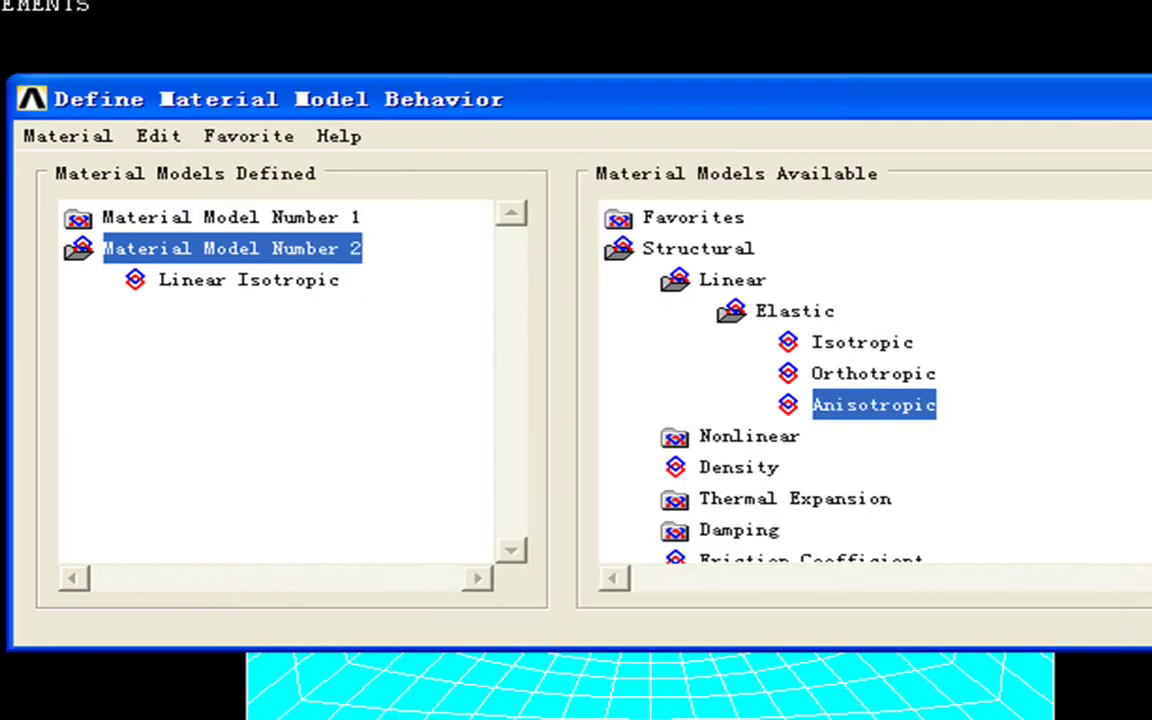
# Close the material models window and label the element plot by material number
pyautogui.hotkey('alt', 'F4')
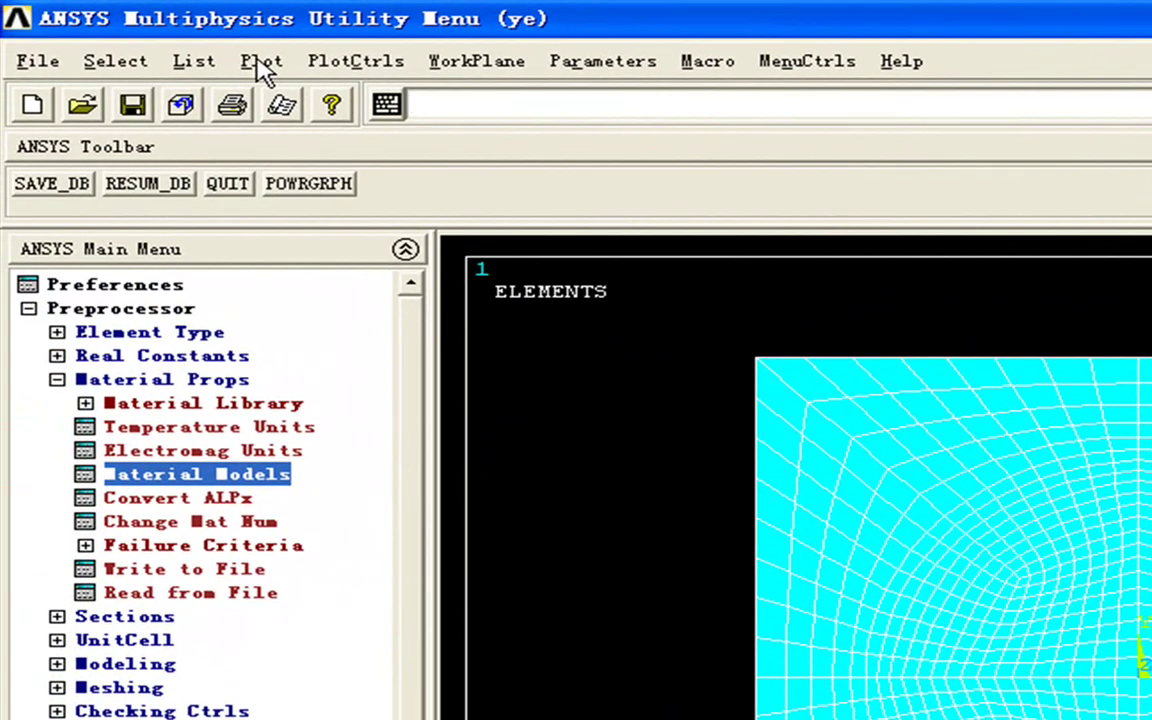
pyautogui.click(262, 65)
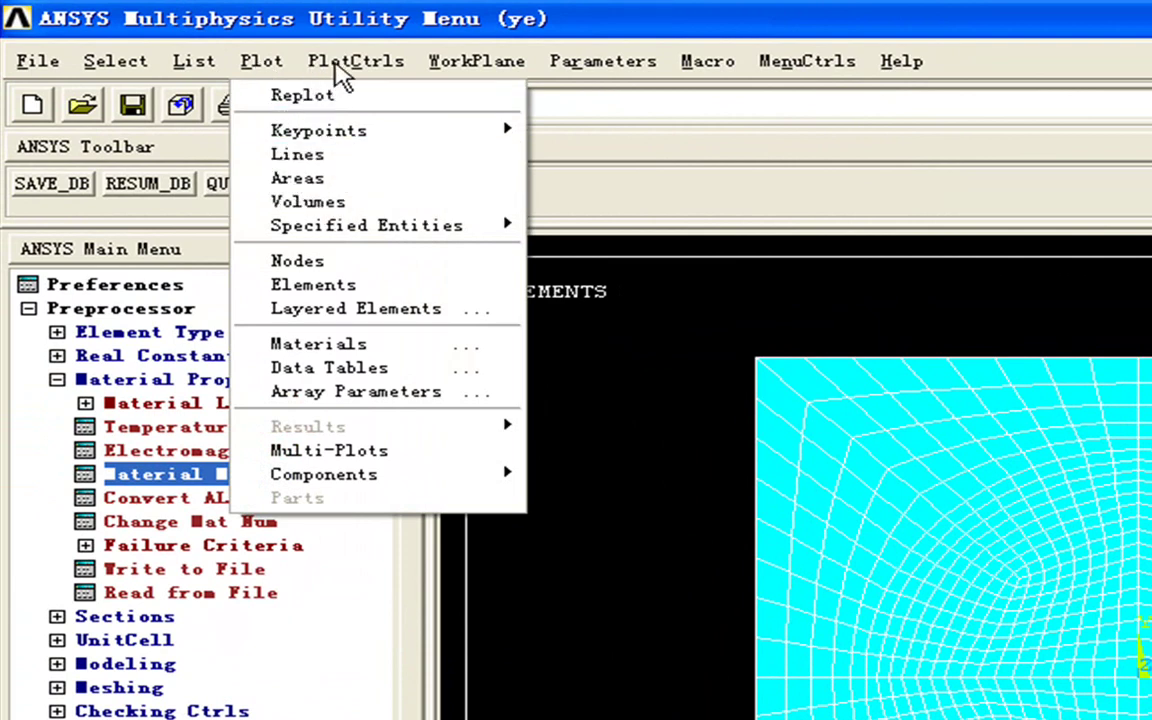
pyautogui.moveTo(334, 70)
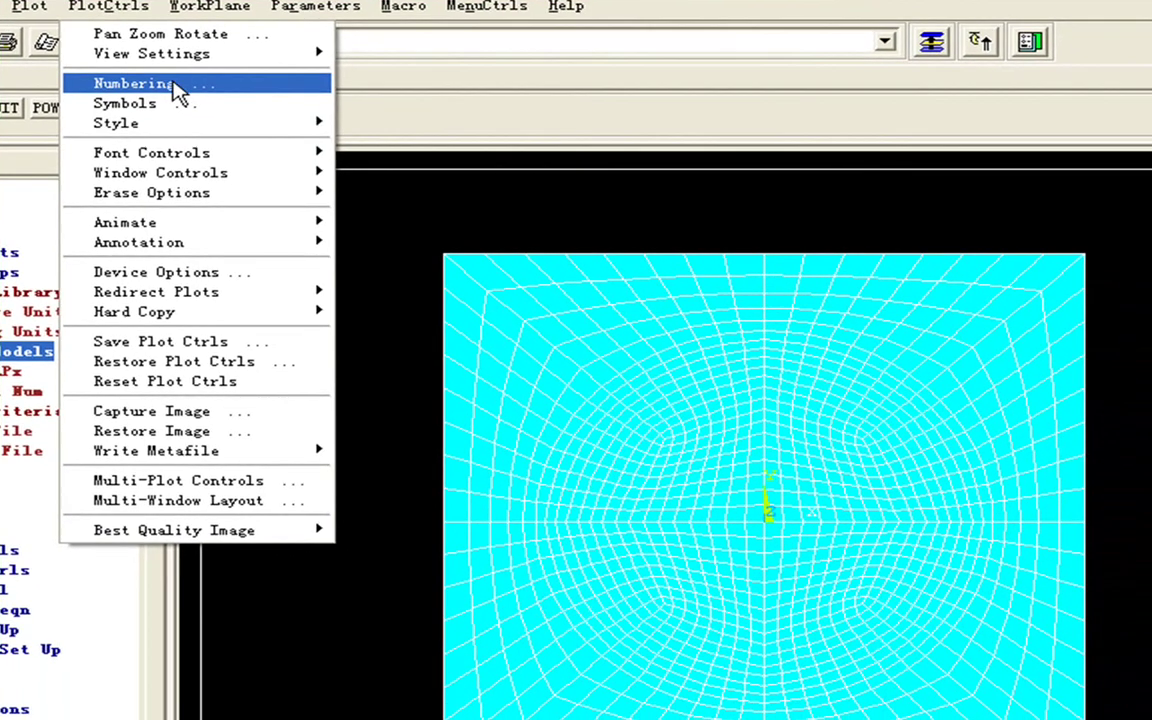
pyautogui.click(387, 154)
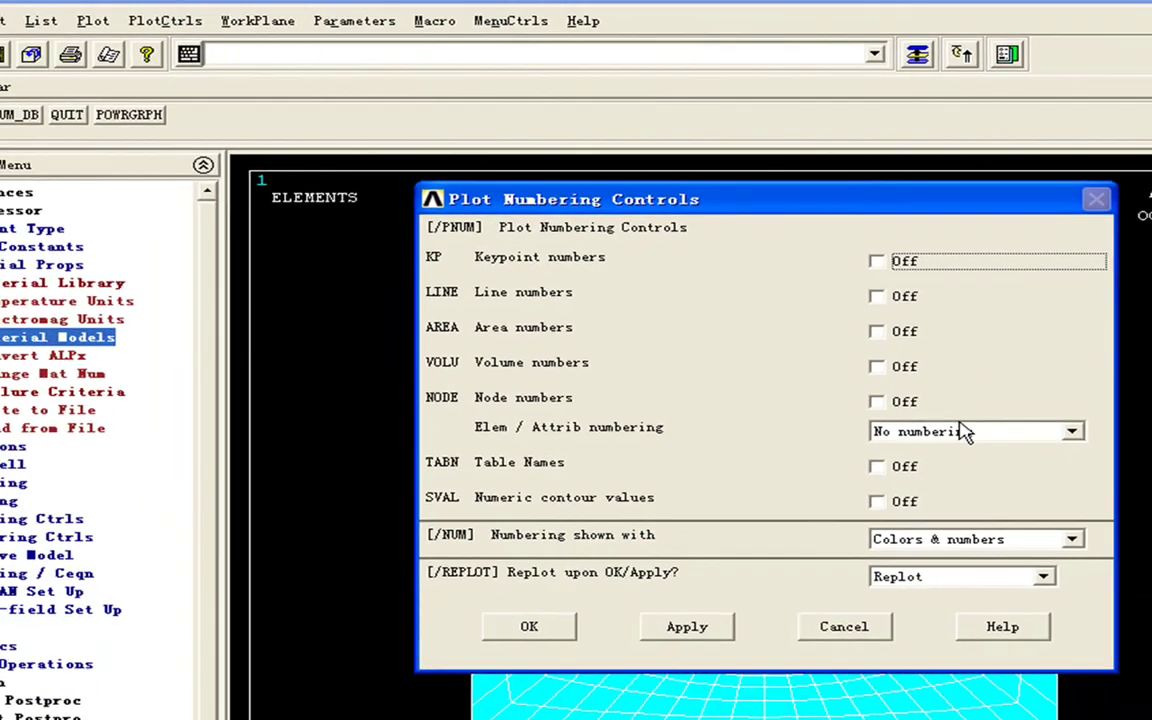
pyautogui.click(990, 454)
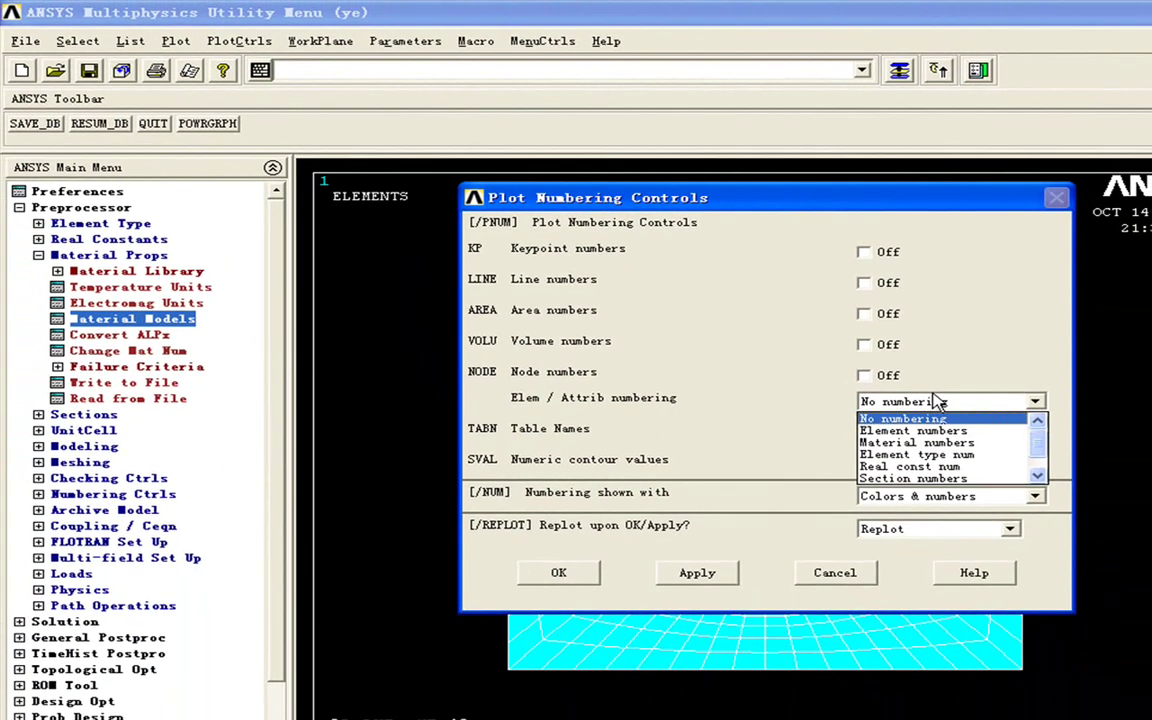
pyautogui.click(912, 442)
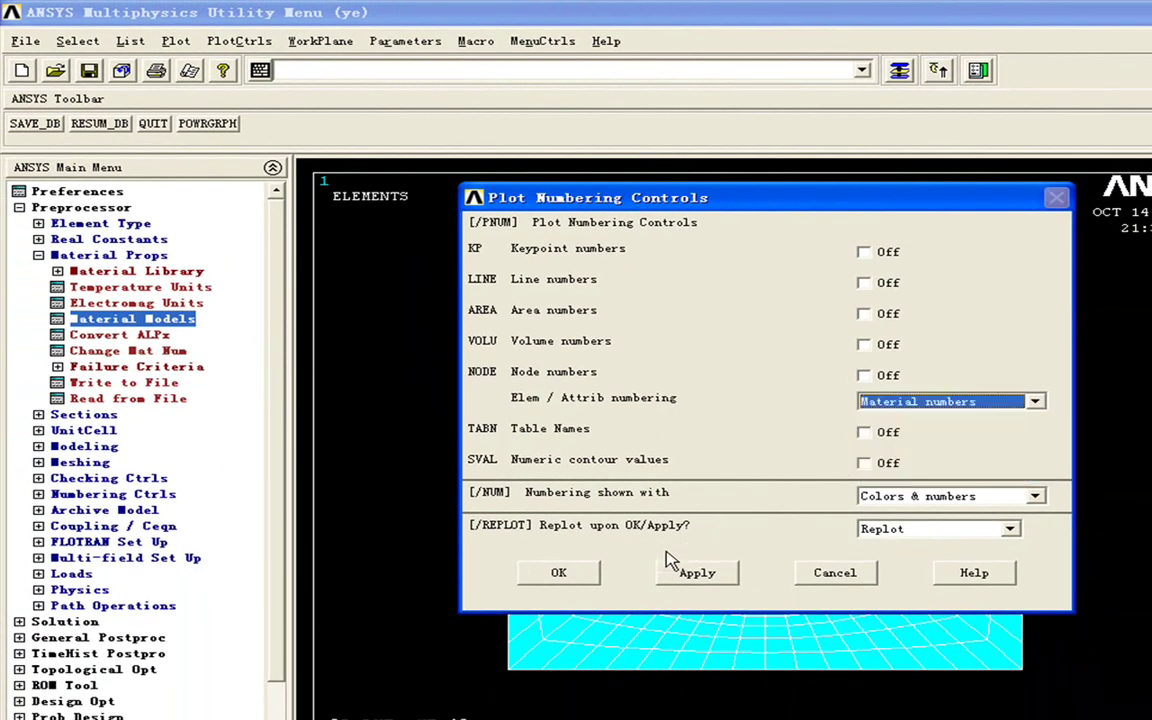
pyautogui.click(559, 573)
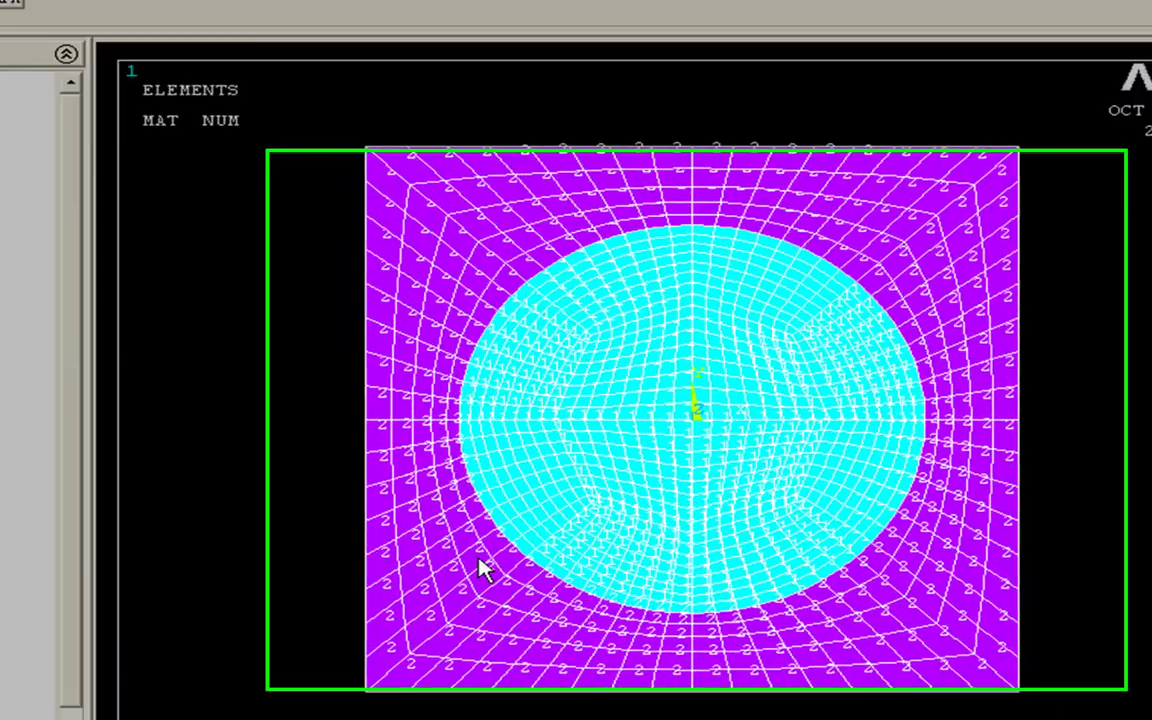
pyautogui.scroll(2, 388, 421)
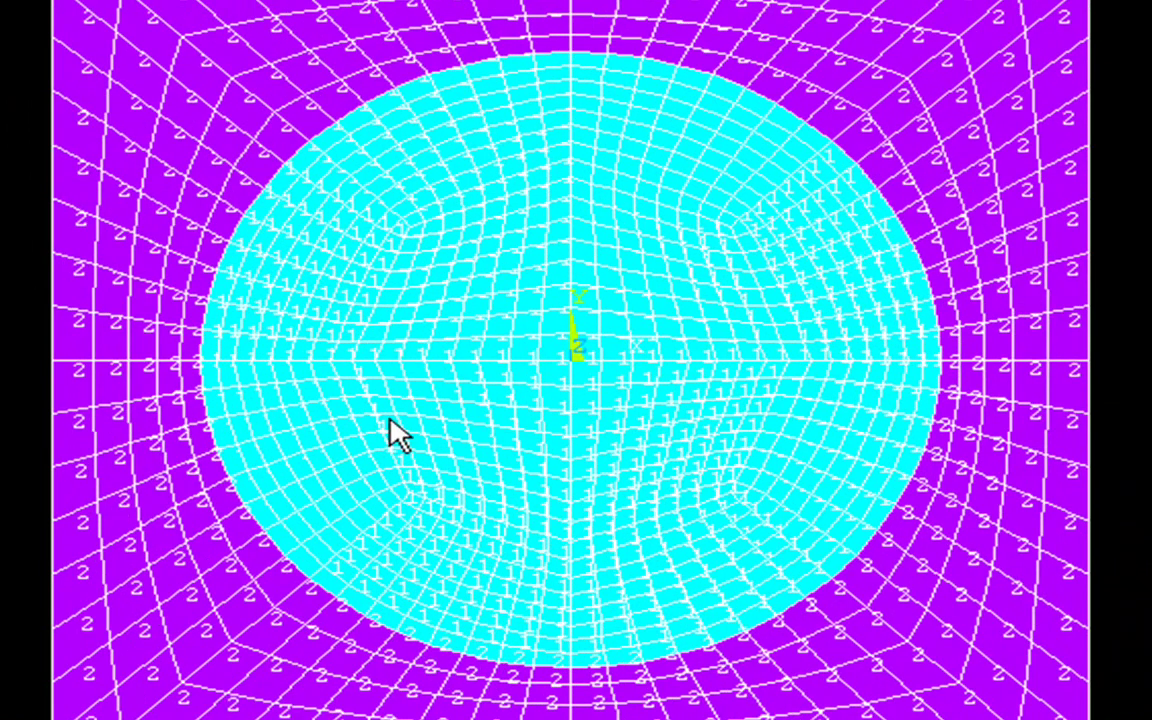
pyautogui.scroll(2, 389, 420)
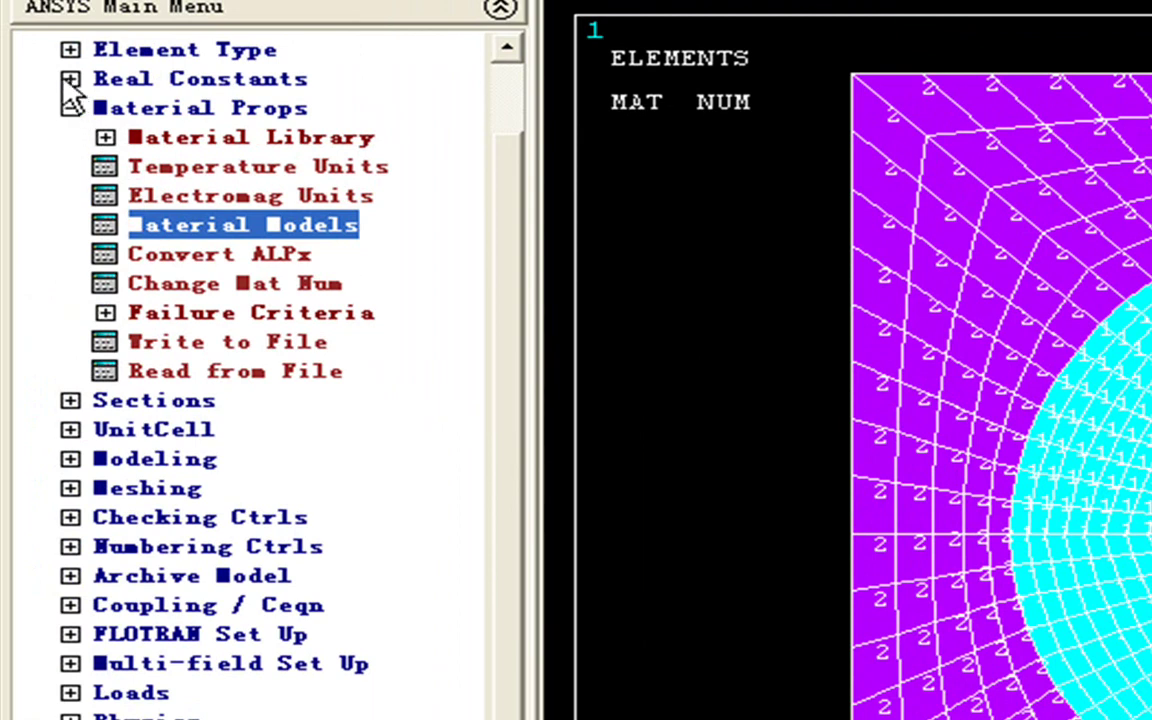
# Collapse Preprocessor and set the Micro Analysis type to Elastic, Effective Properties Analysis
pyautogui.click(70, 108)
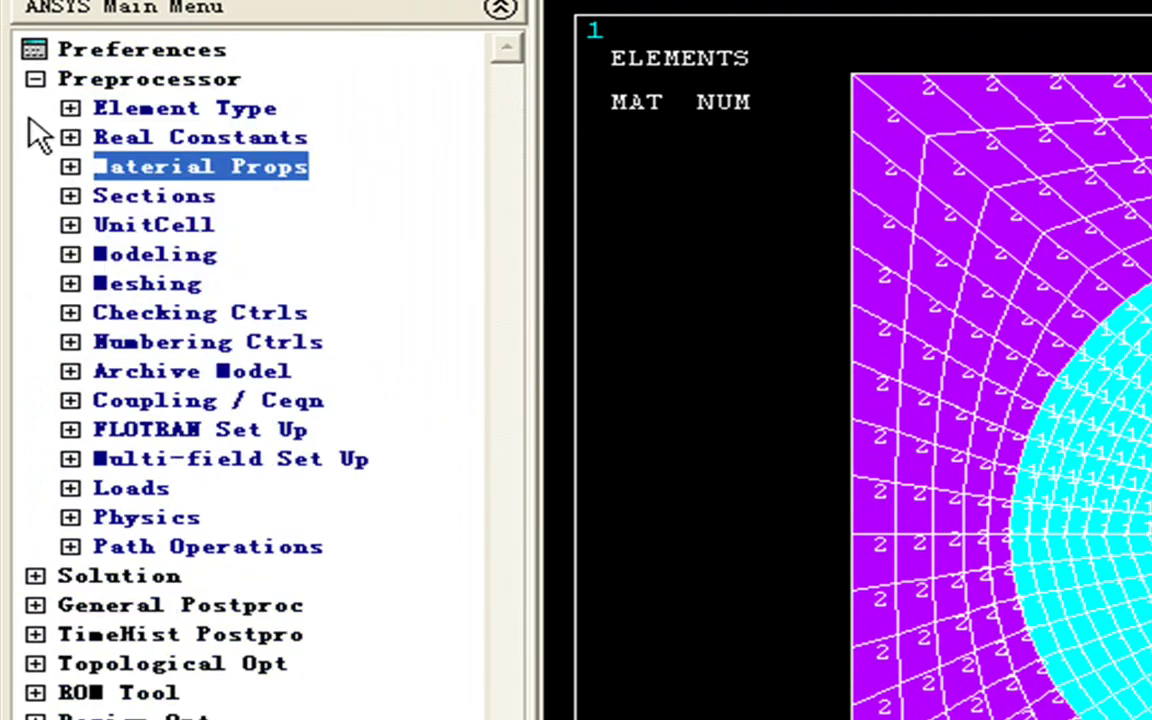
pyautogui.click(35, 80)
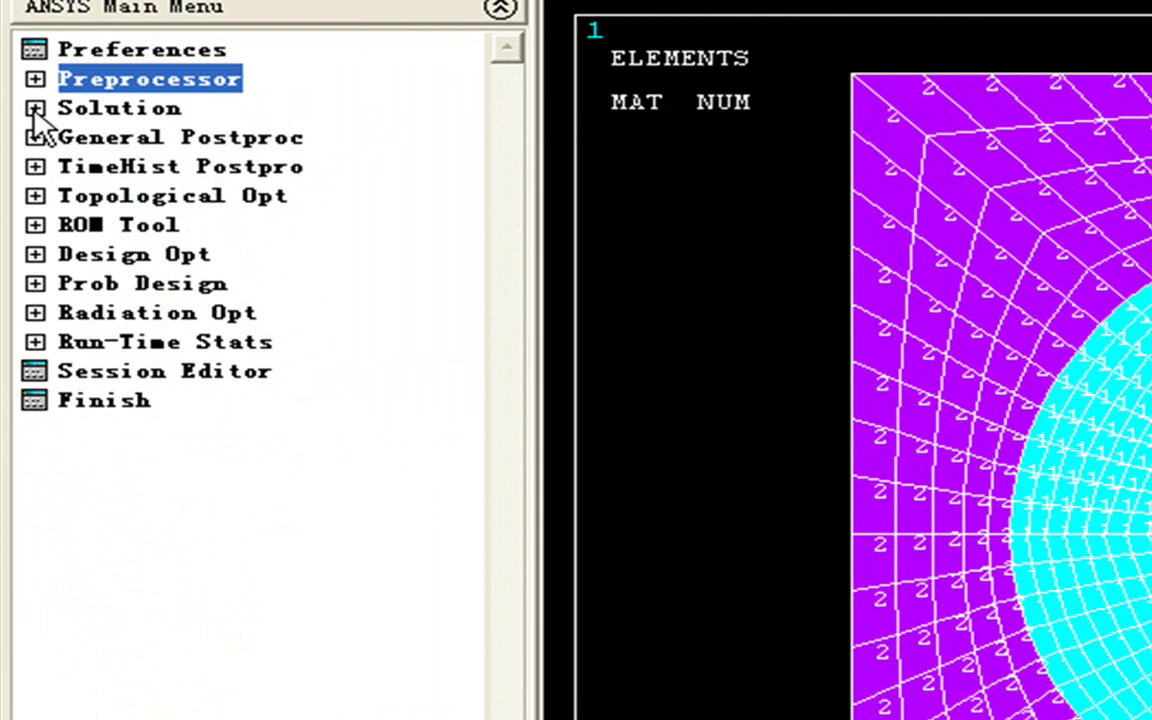
pyautogui.click(35, 108)
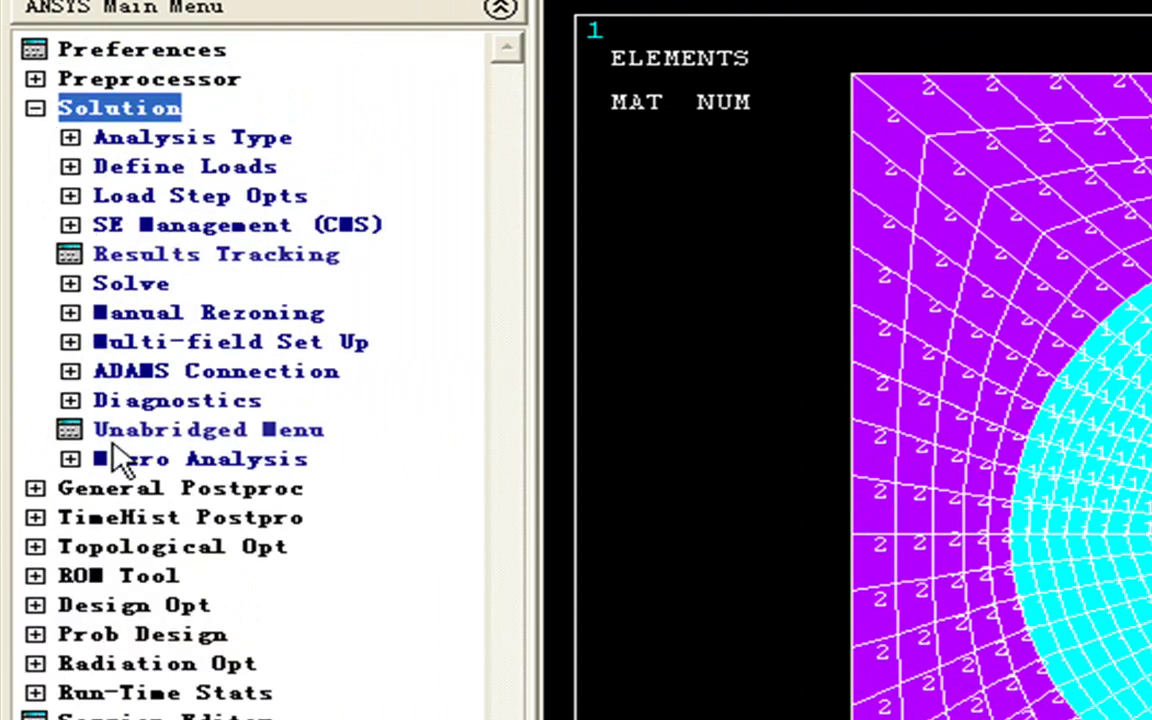
pyautogui.click(70, 460)
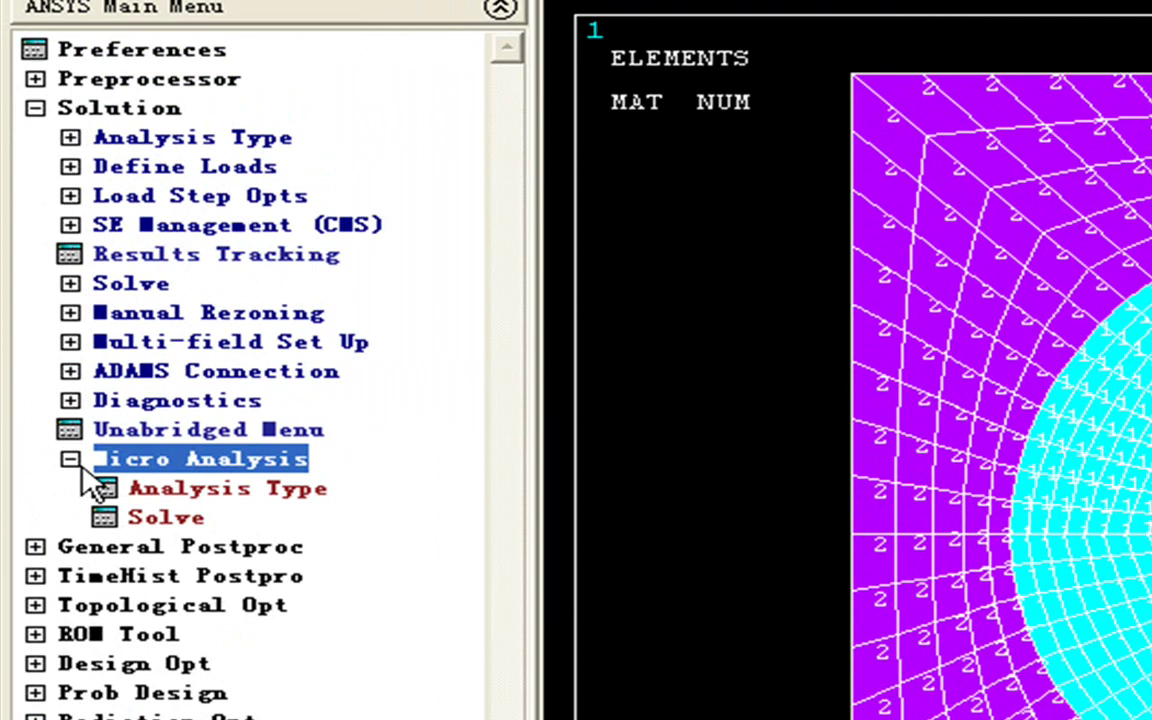
pyautogui.click(180, 490)
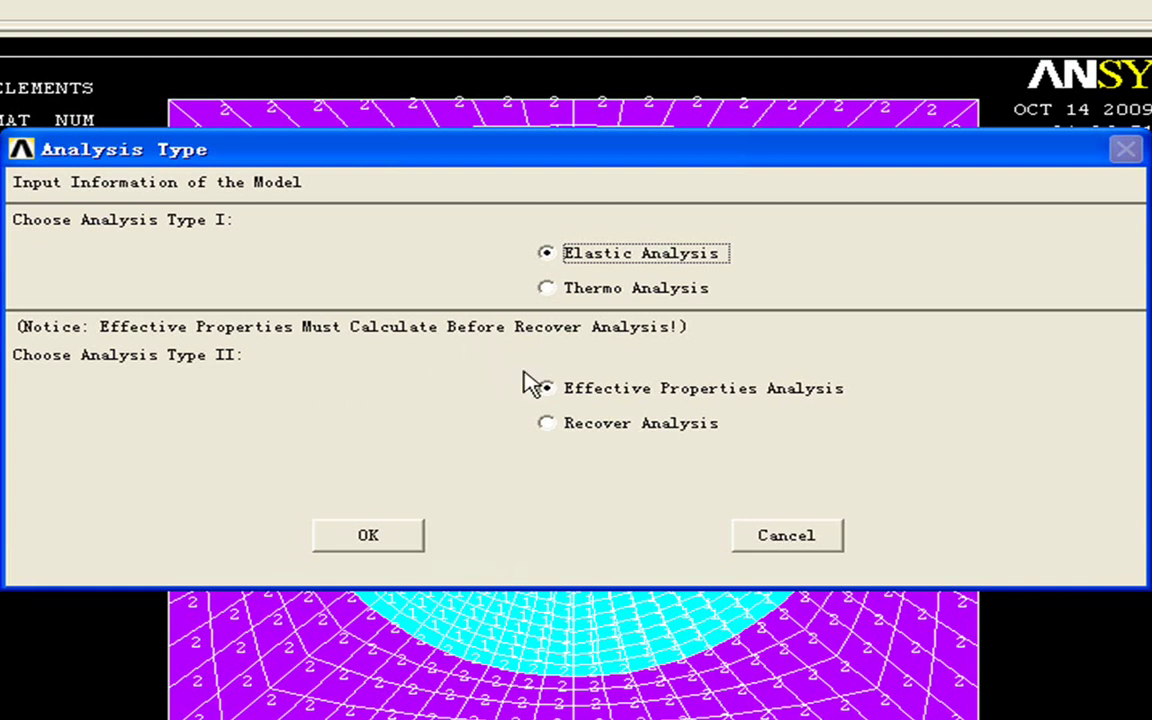
pyautogui.click(546, 388)
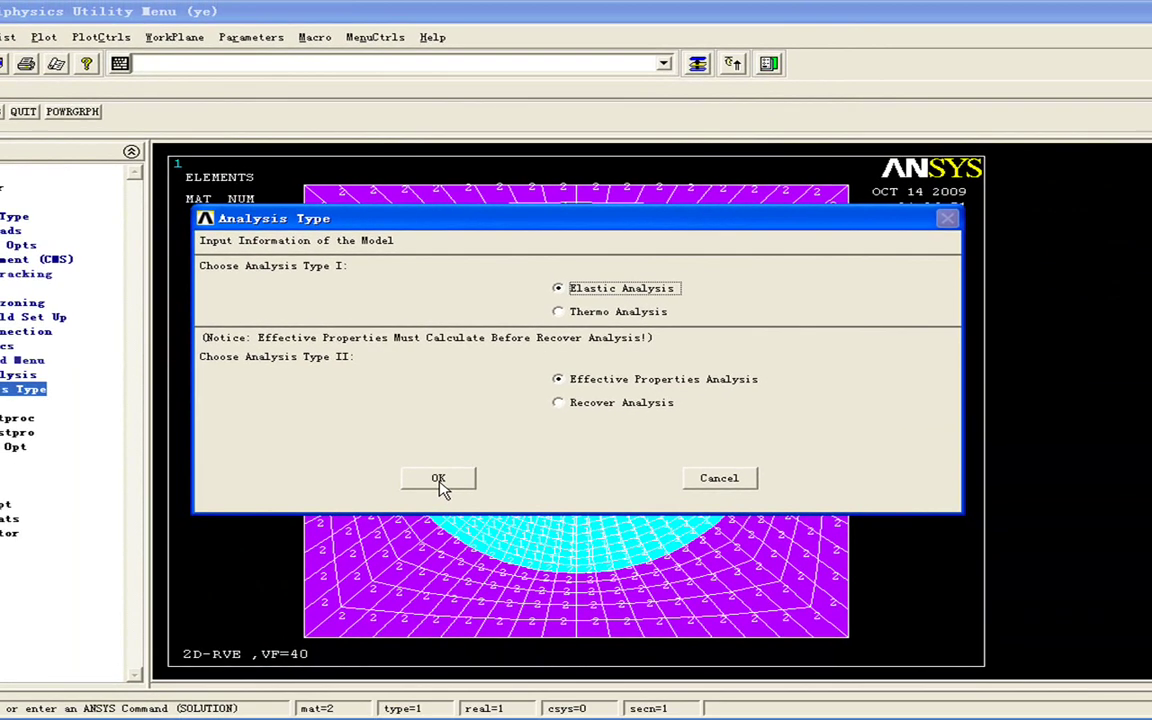
# Confirm the effective properties analysis type and run the micro-analysis solve
pyautogui.click(368, 535)
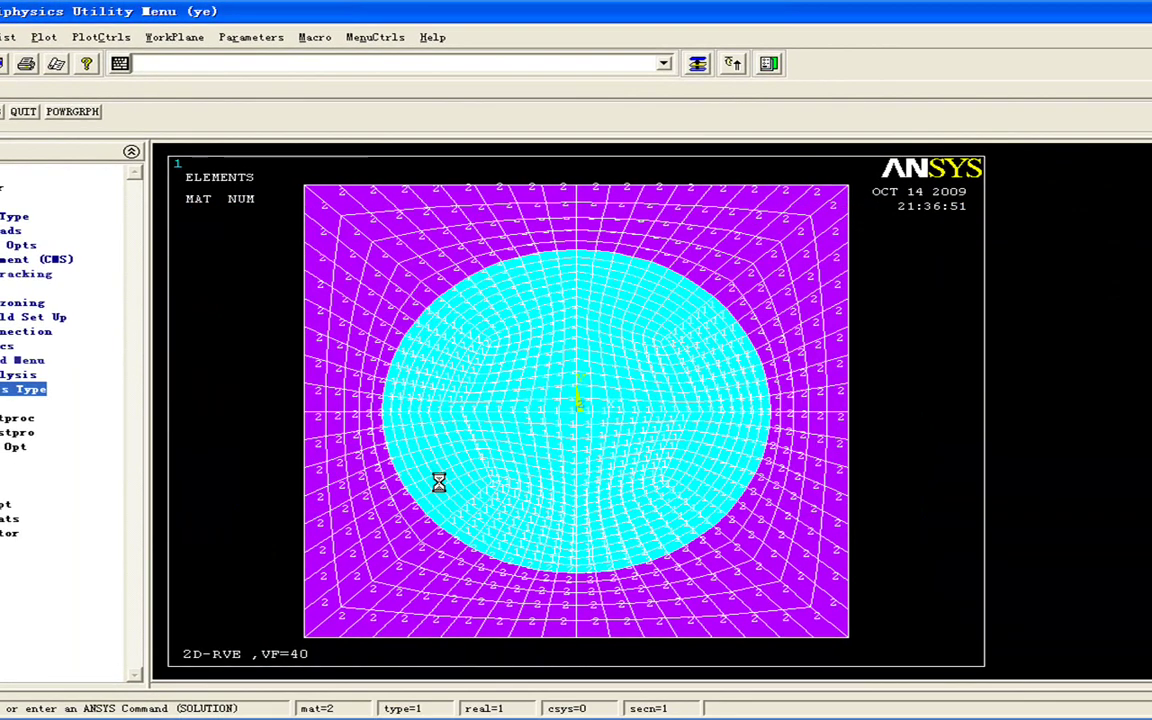
pyautogui.click(532, 388)
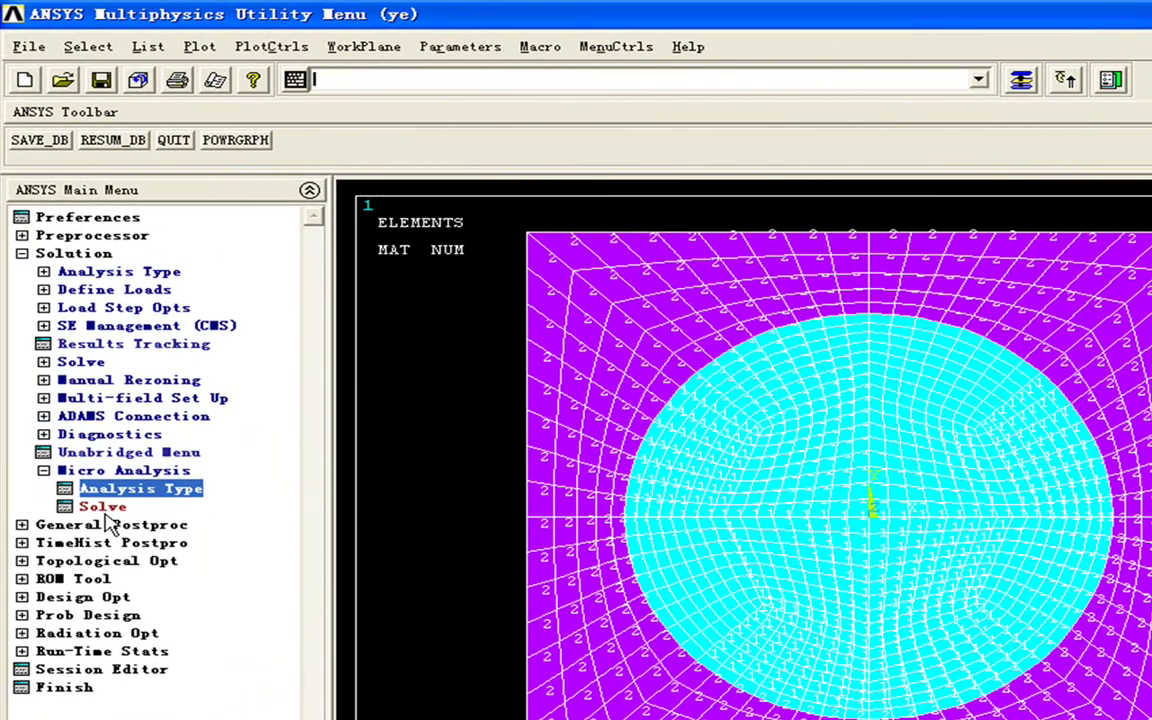
pyautogui.click(103, 507)
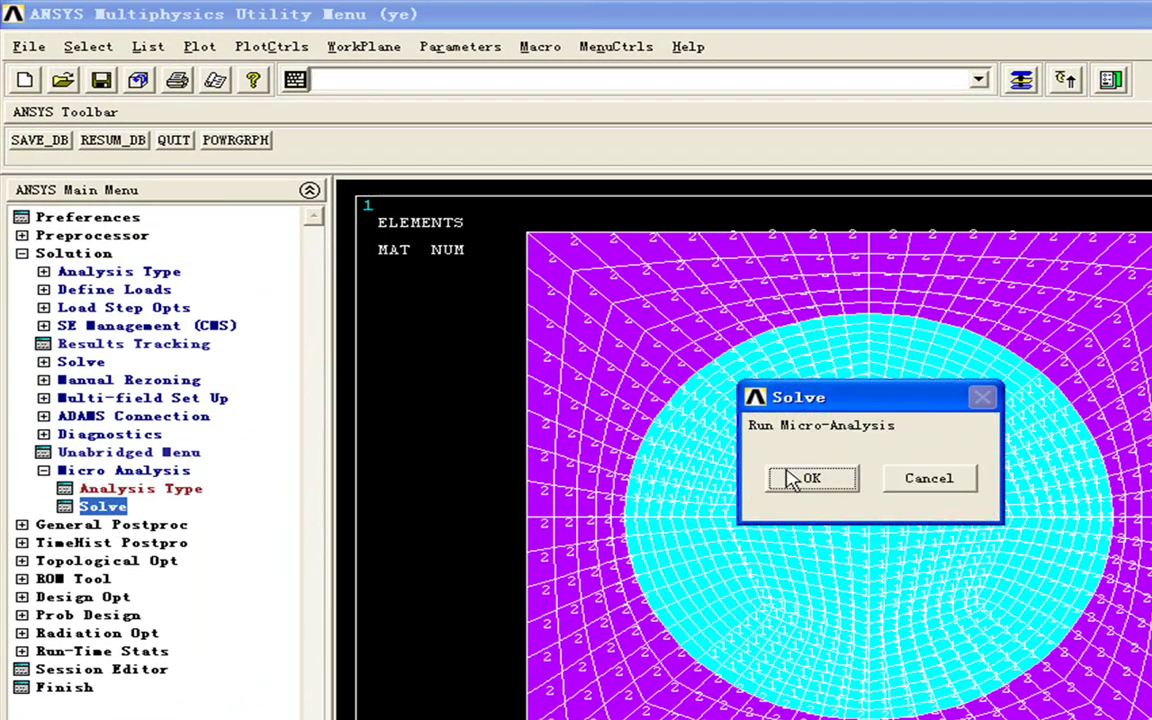
pyautogui.click(829, 487)
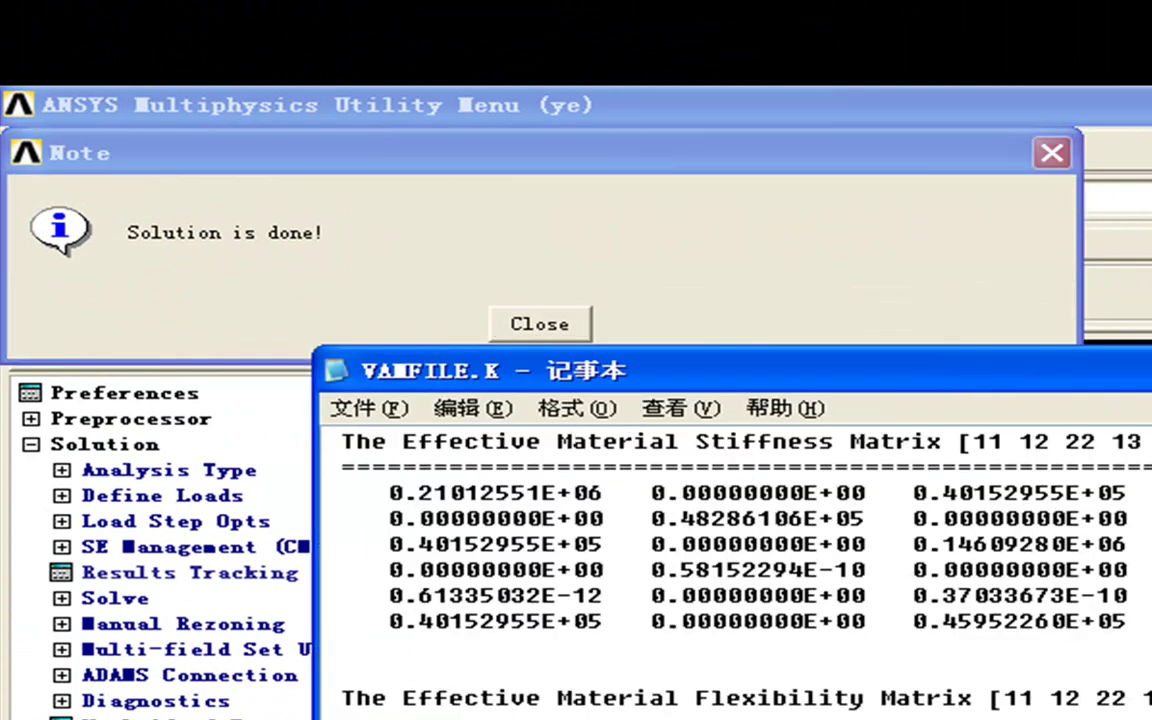
# Review the engineering constants in VAMFILE.K, cutting and restoring them so the file stays unchanged
pyautogui.scroll(-2, 631, 343)
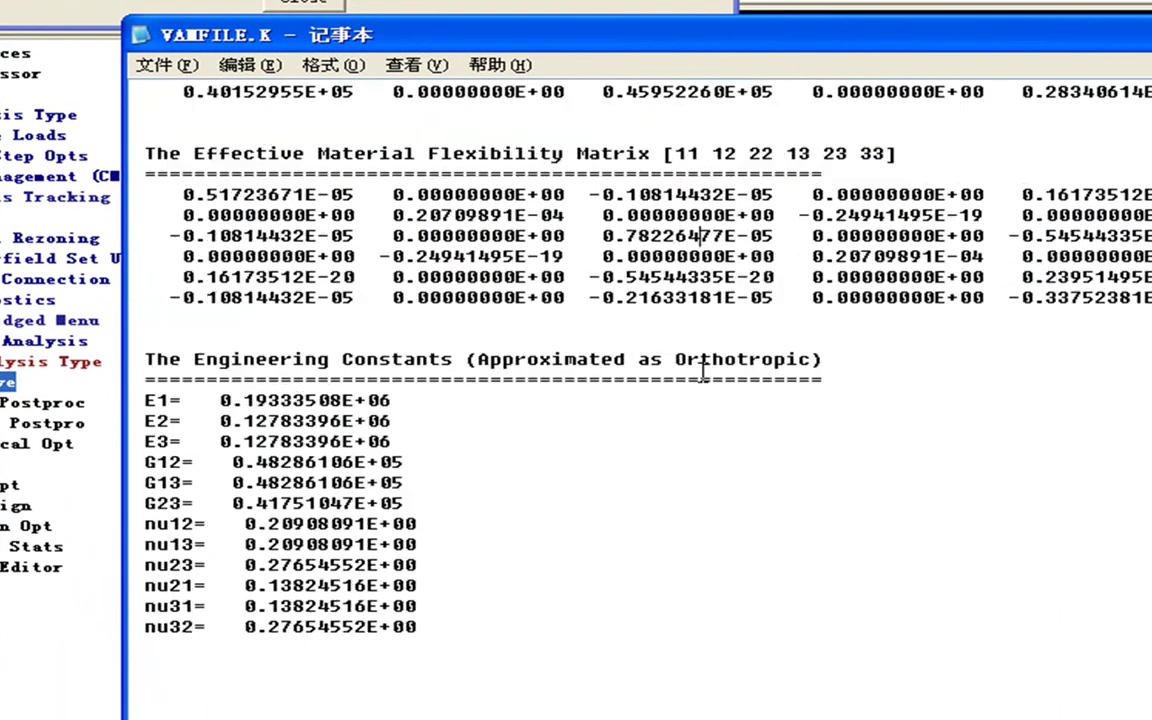
pyautogui.moveTo(454, 635); pyautogui.dragTo(116, 399)
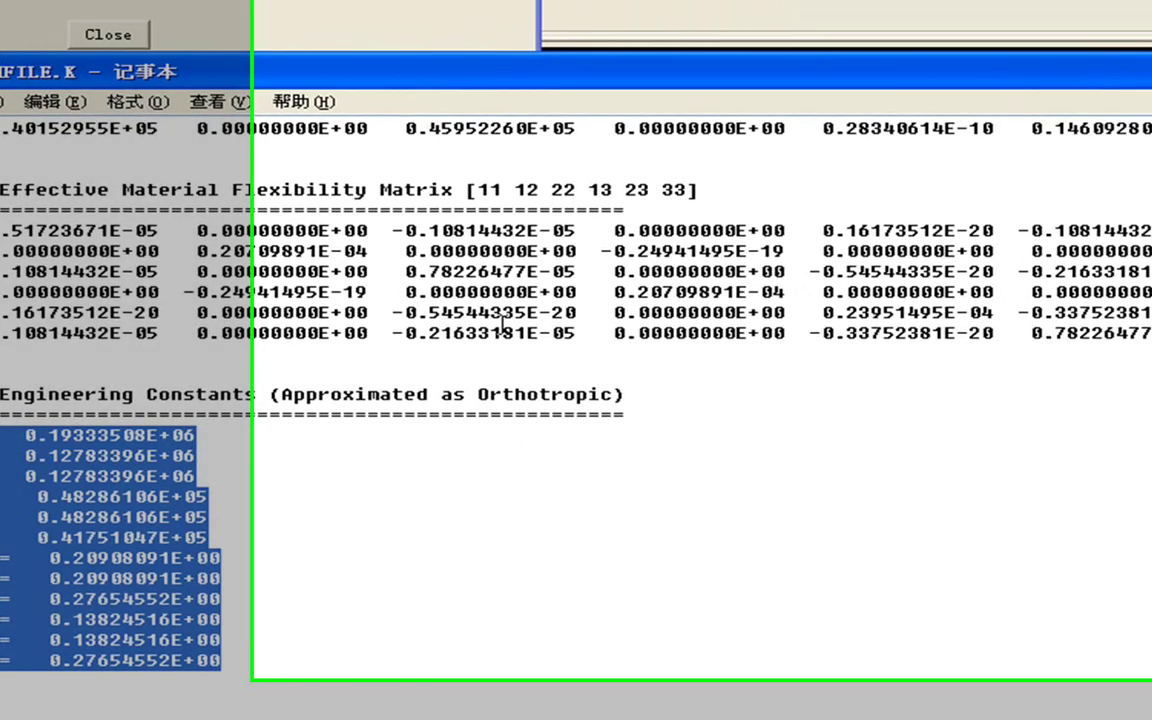
pyautogui.hotkey('ctrl', 'x')
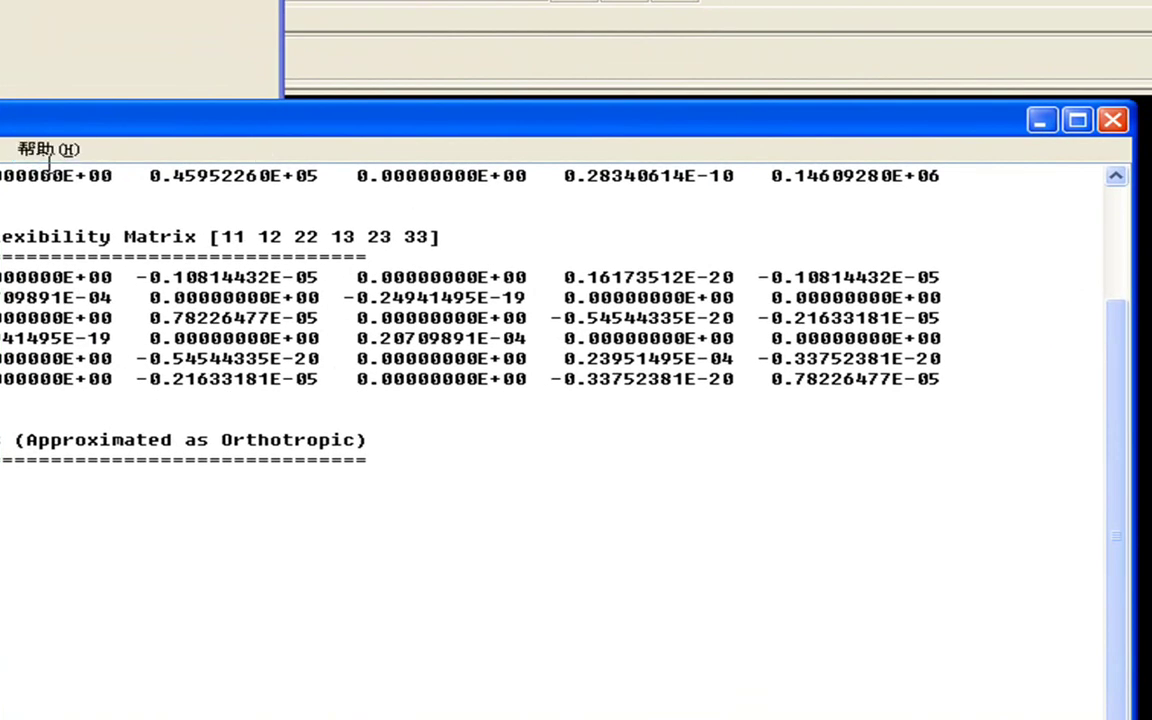
pyautogui.hotkey('ctrl', 'z')
# Close VAMFILE.K and the solution note, then set the micro analysis type to Recover Analysis
pyautogui.click(1100, 137)
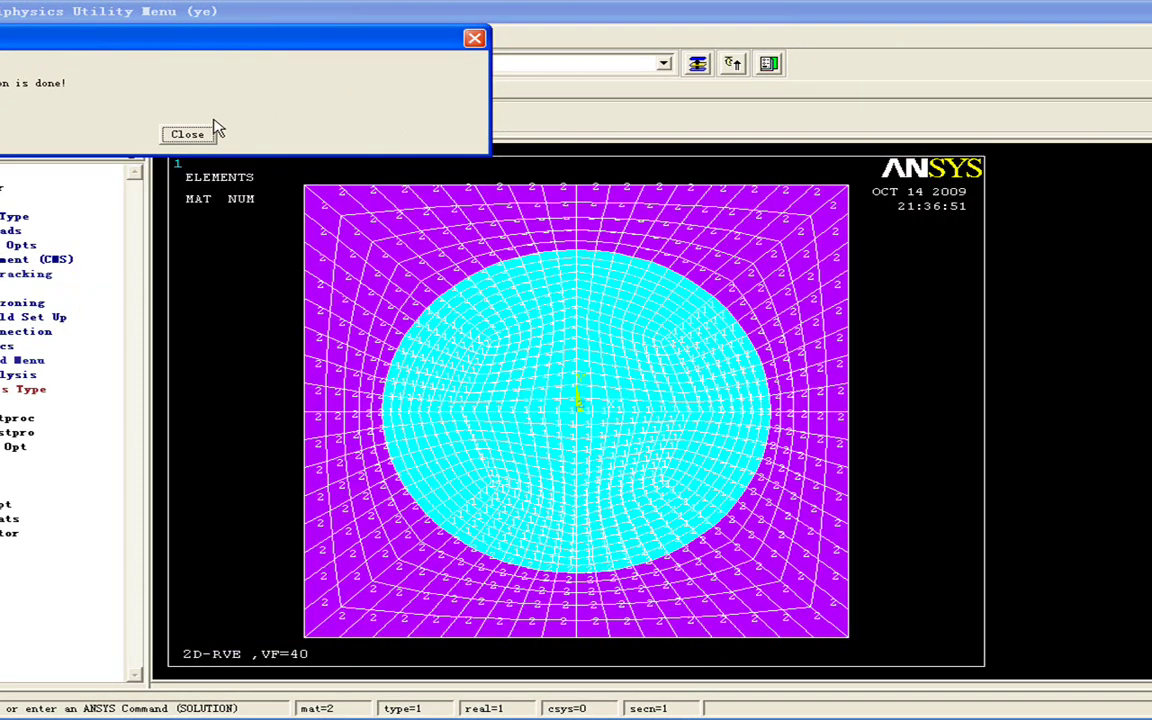
pyautogui.click(168, 132)
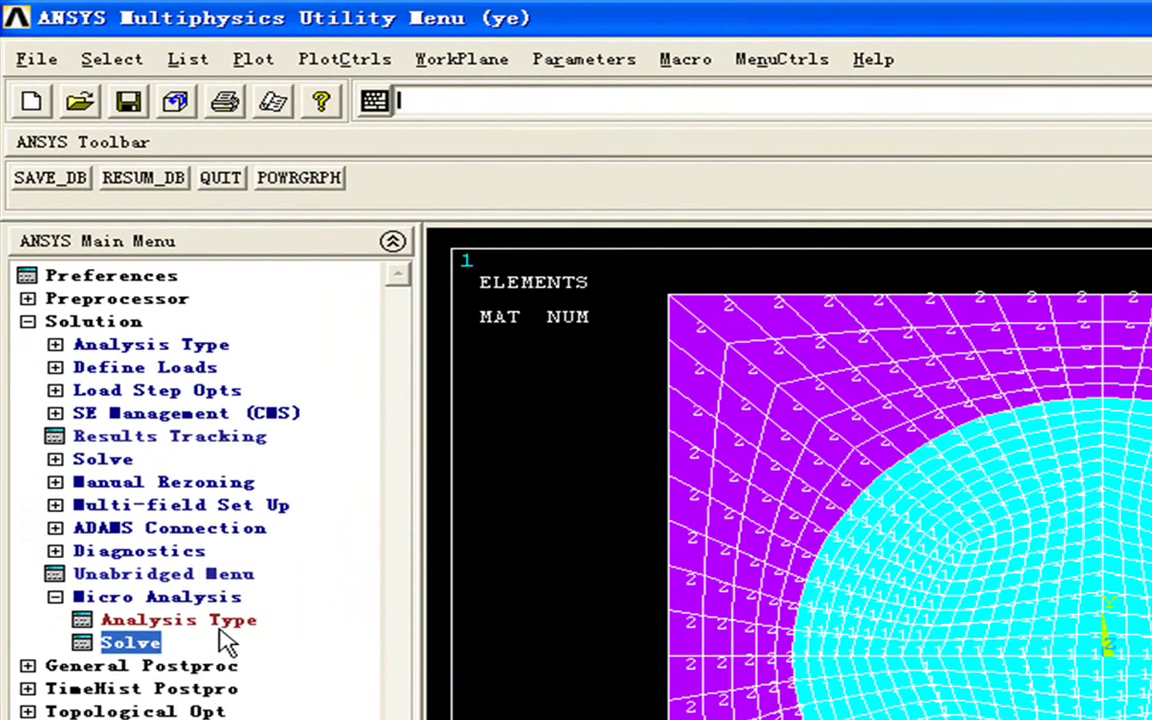
pyautogui.click(225, 622)
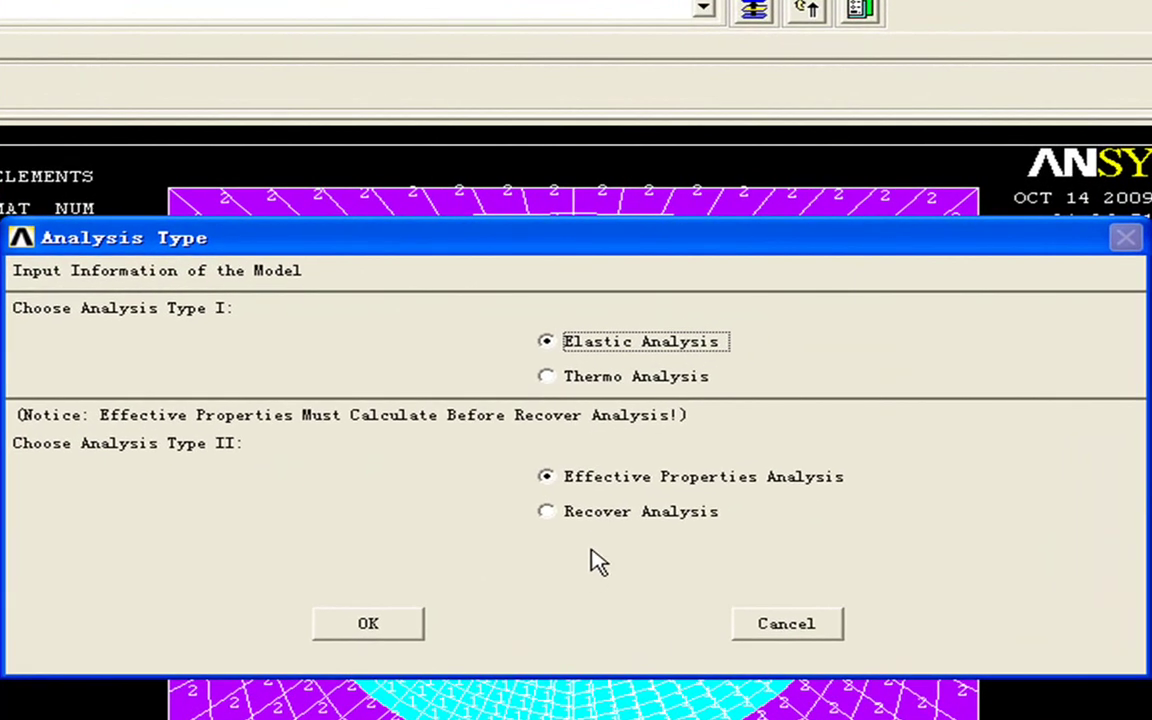
pyautogui.click(586, 514)
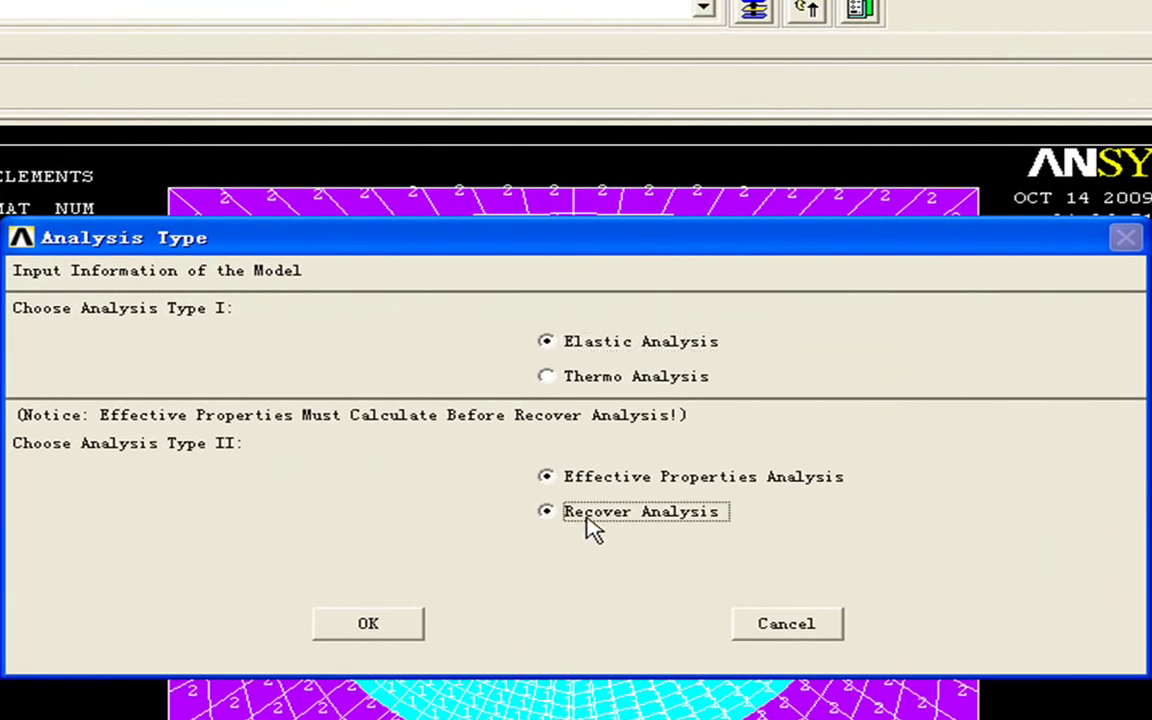
pyautogui.click(414, 616)
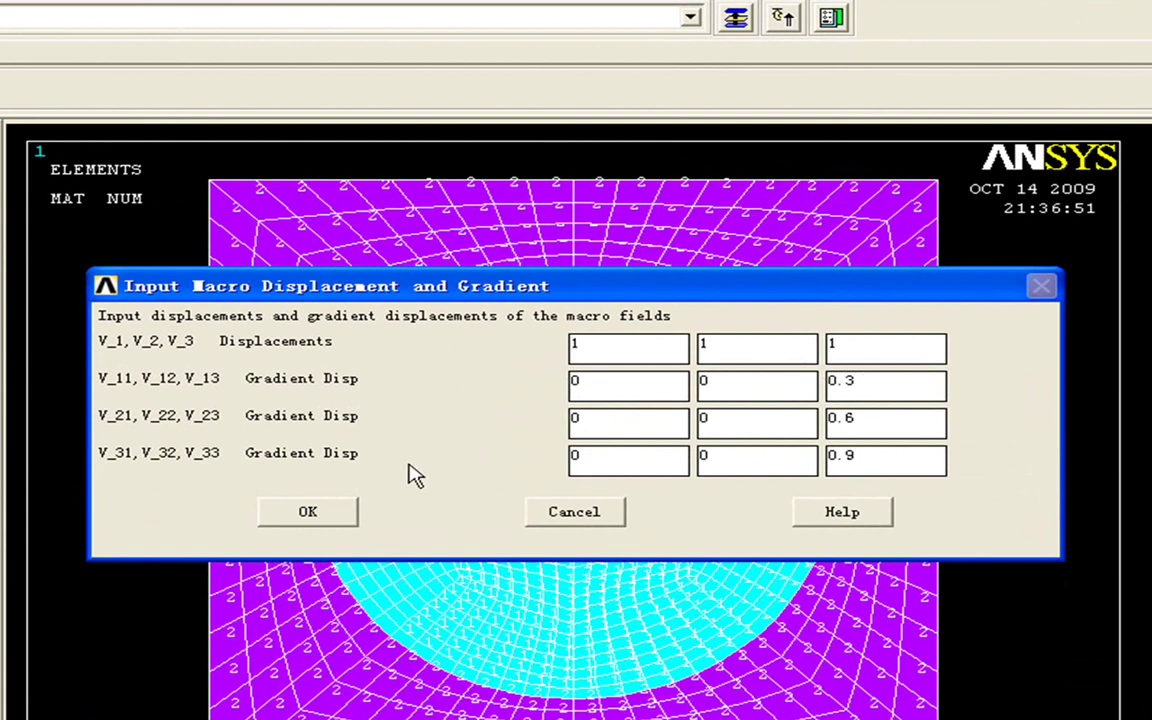
# Accept macro displacements 1, 1, 1 and gradients 0.3, 0.6, 0.9, then solve the recover analysis
pyautogui.click(326, 518)
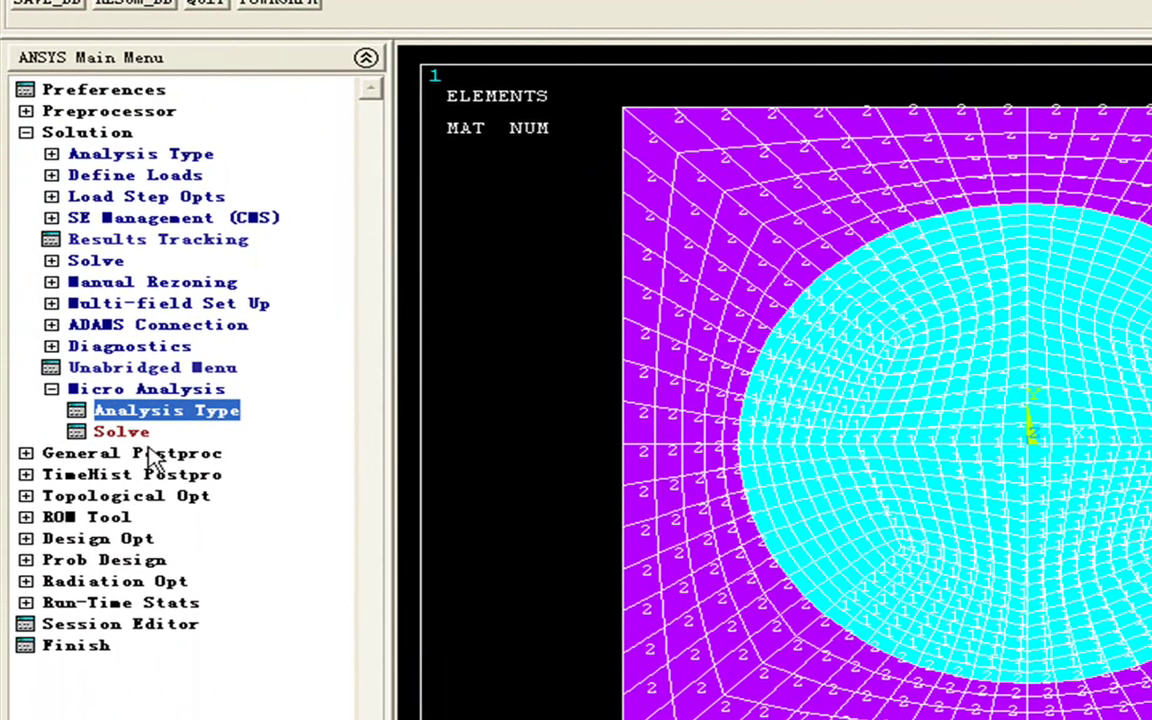
pyautogui.click(121, 431)
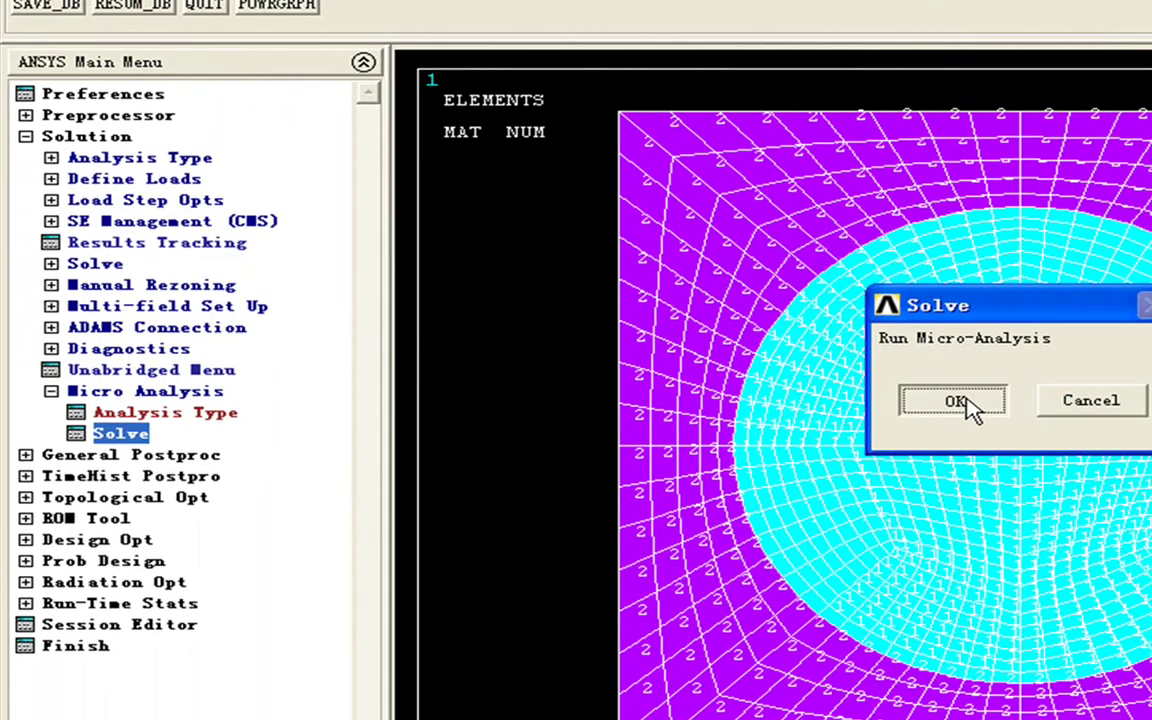
pyautogui.click(965, 400)
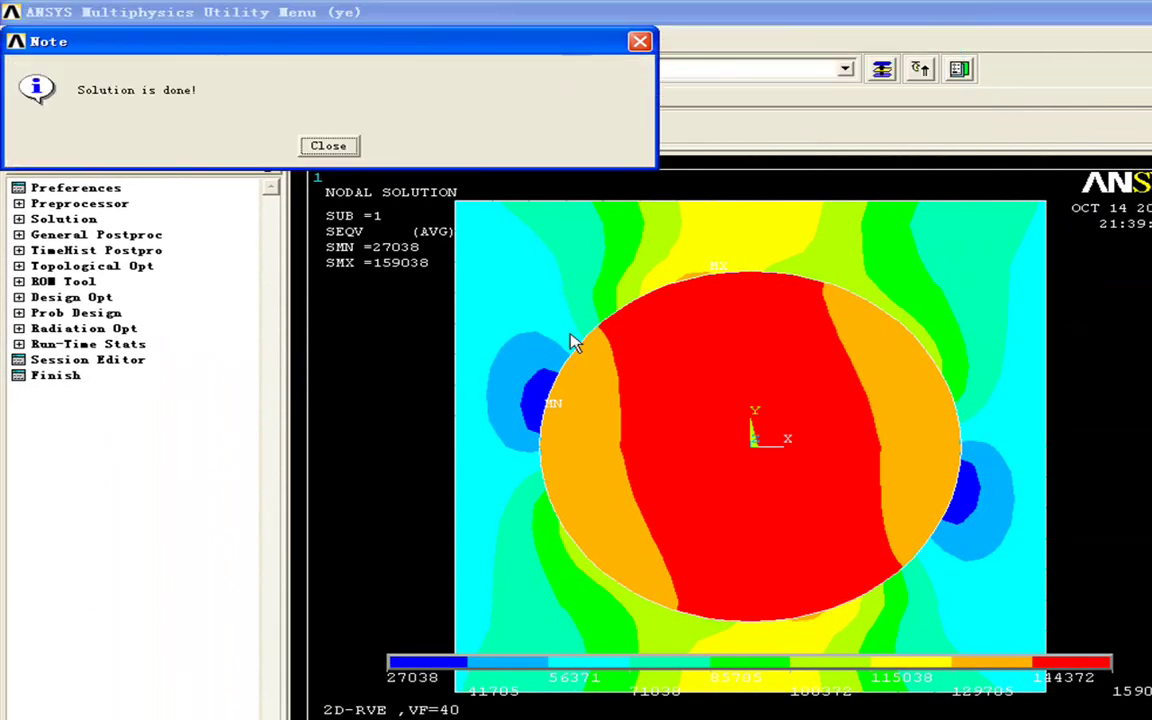
# Dismiss the solution note to view the SEQV contour ranging from 27038 to 159038
pyautogui.click(328, 147)
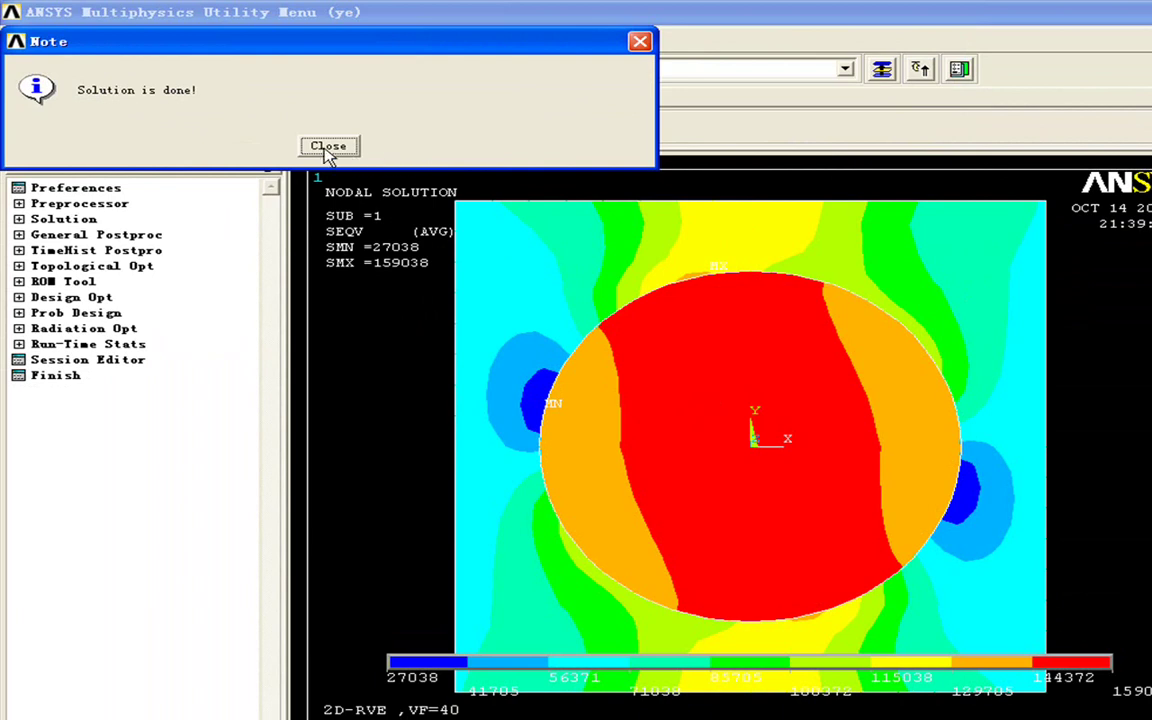